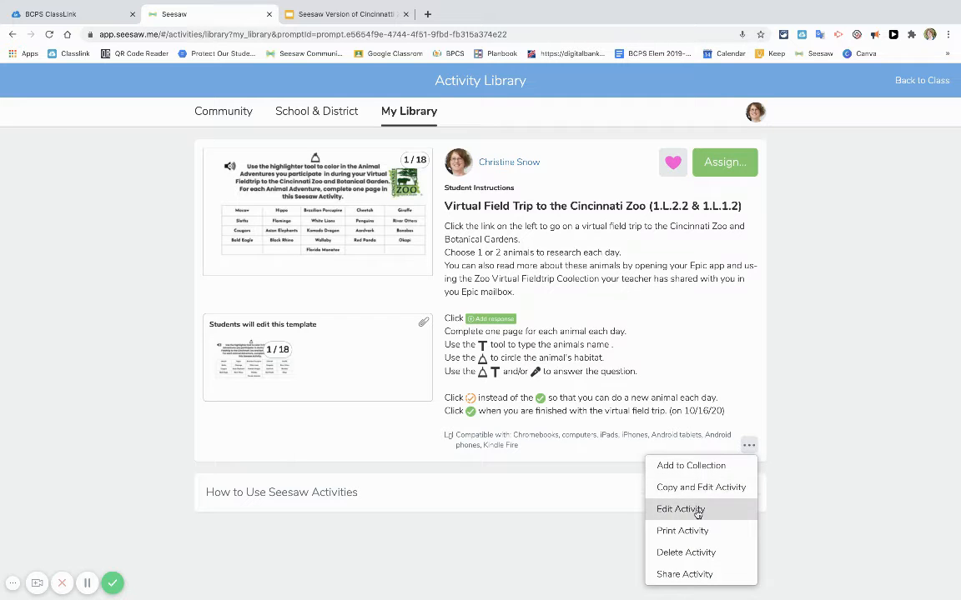
# - Open the Virtual Field Trip to the Cincinnati Zoo activity for editing and read through its student instructions
pyautogui.click(699, 506)
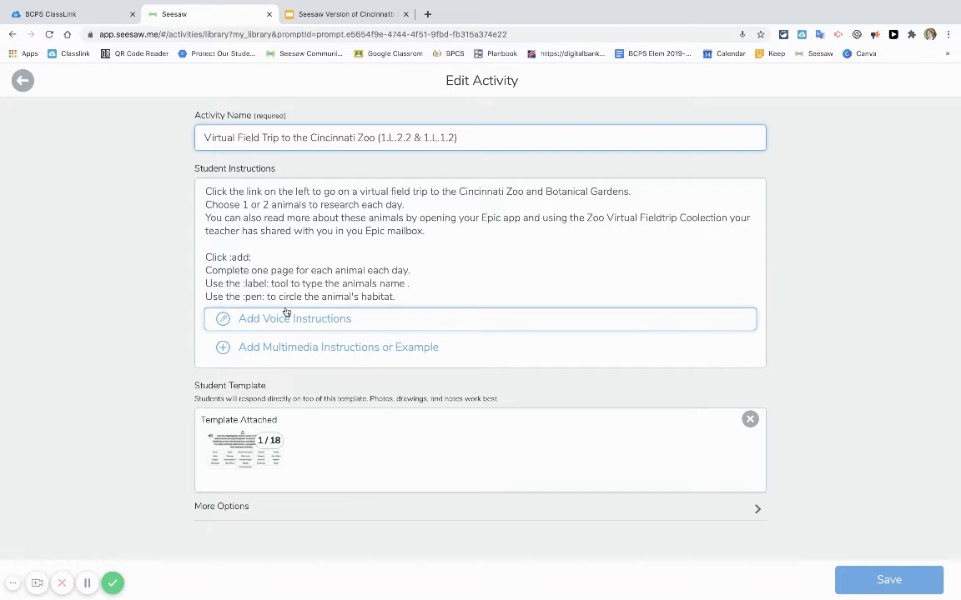
pyautogui.scroll(-3, 250, 280)
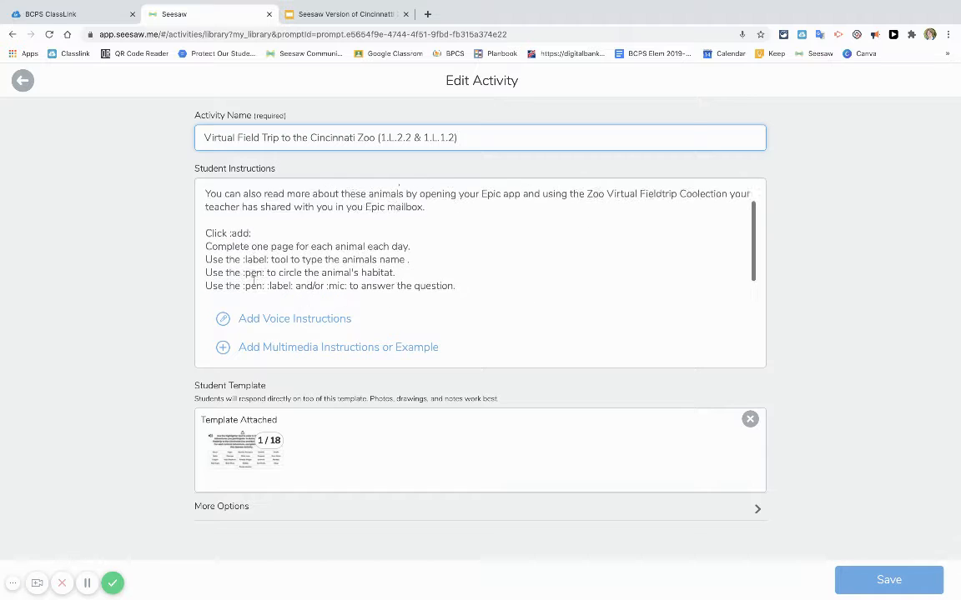
pyautogui.scroll(3, 254, 281)
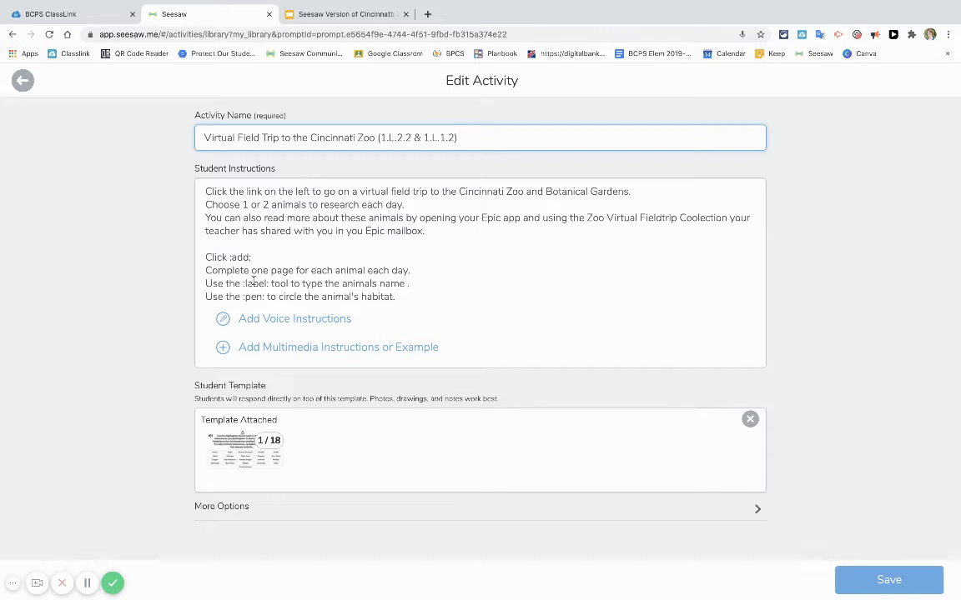
pyautogui.scroll(-3, 252, 282)
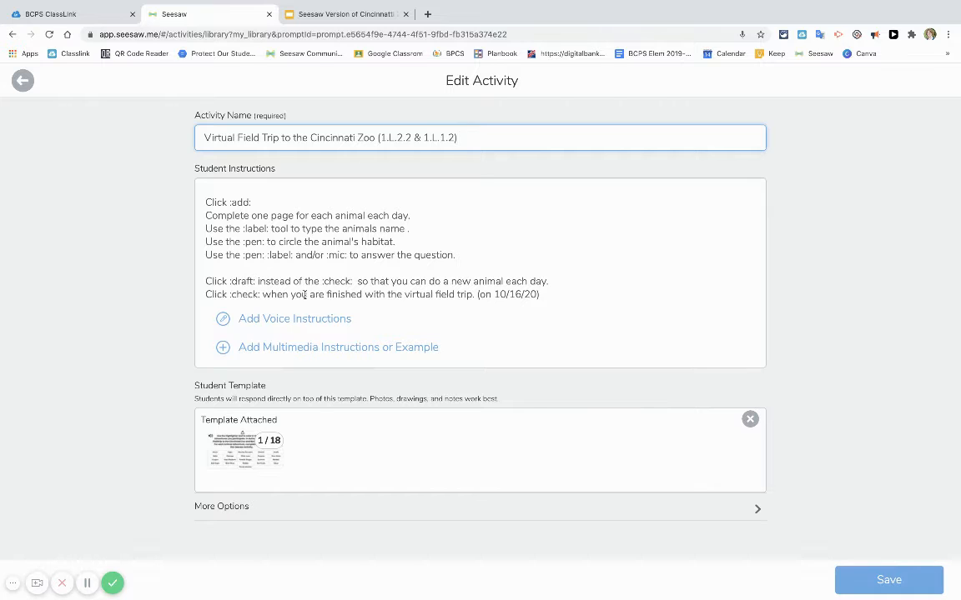
pyautogui.scroll(3, 269, 230)
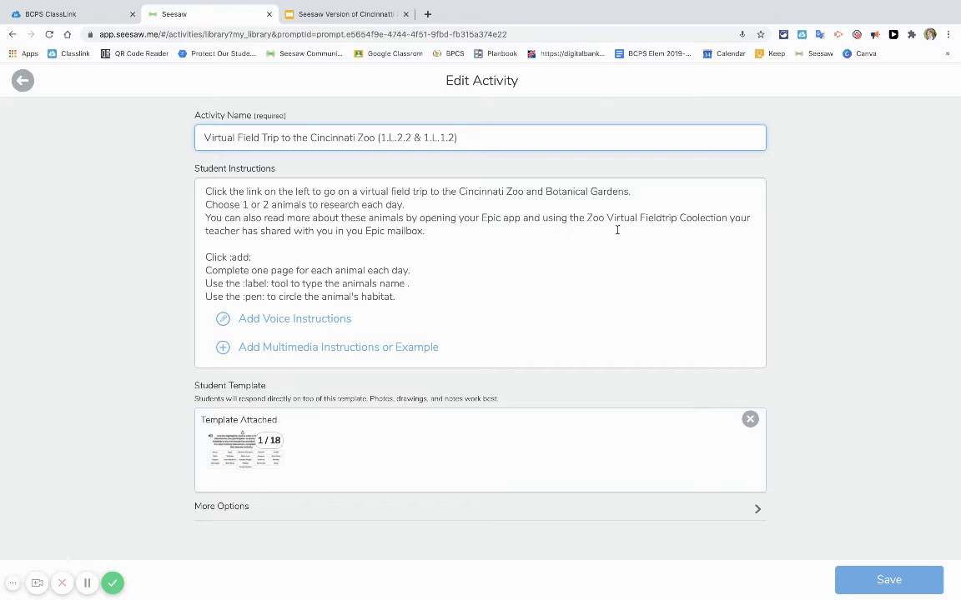
# - Correct the misspelled word "Coolection" to "Collection" in the student instructions
pyautogui.click(695, 216)
pyautogui.press('BackSpace')
pyautogui.write('l')
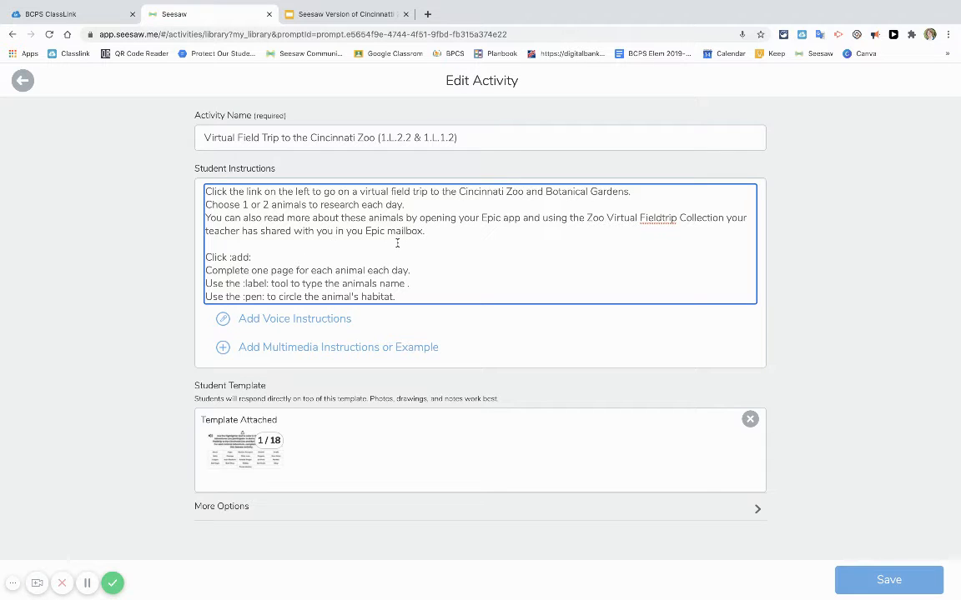
# - Delete the date note "(on 10/16/20)" from the end of the student instructions
pyautogui.scroll(-3, 426, 262)
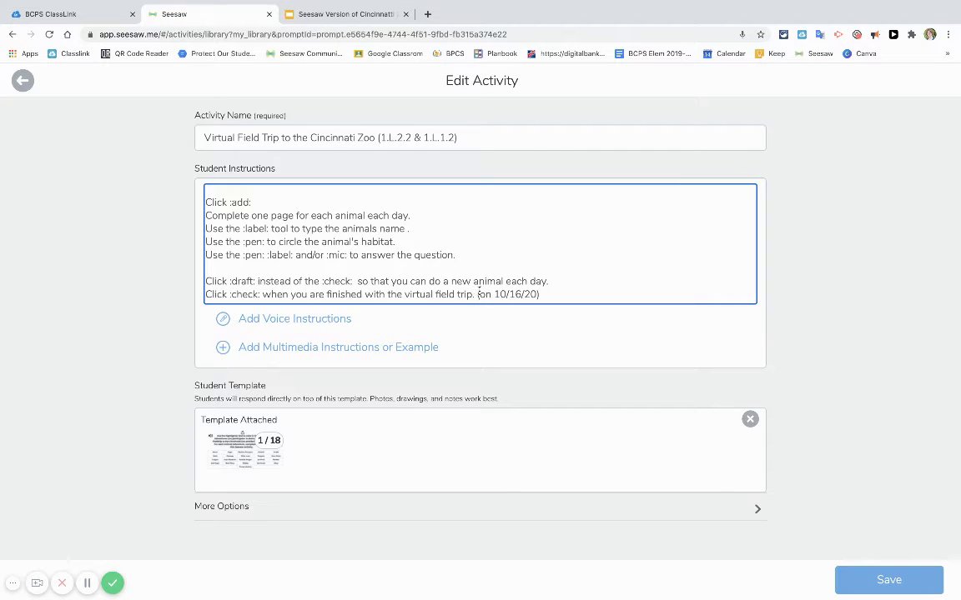
pyautogui.moveTo(477, 295); pyautogui.dragTo(541, 296)
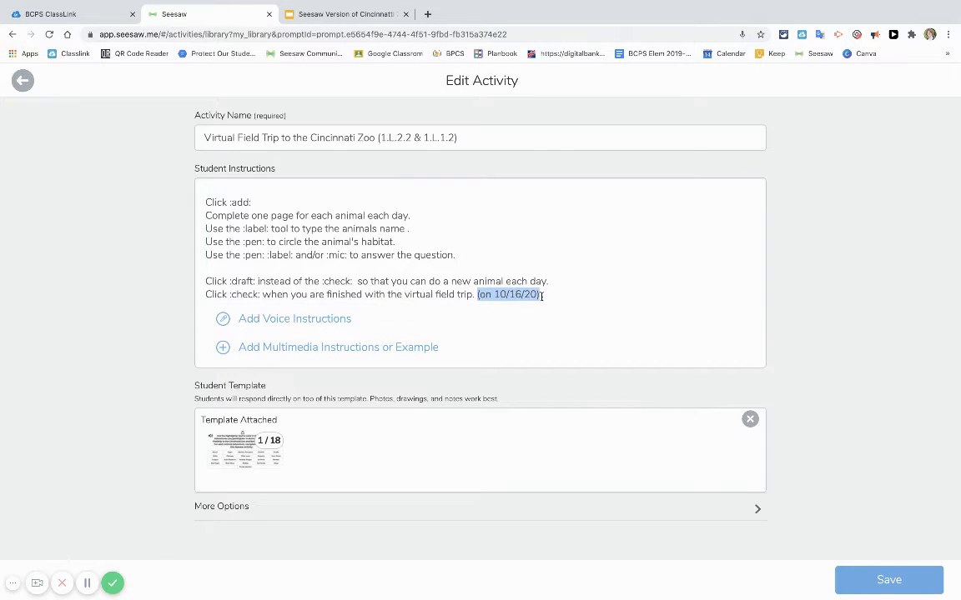
pyautogui.press('BackSpace')
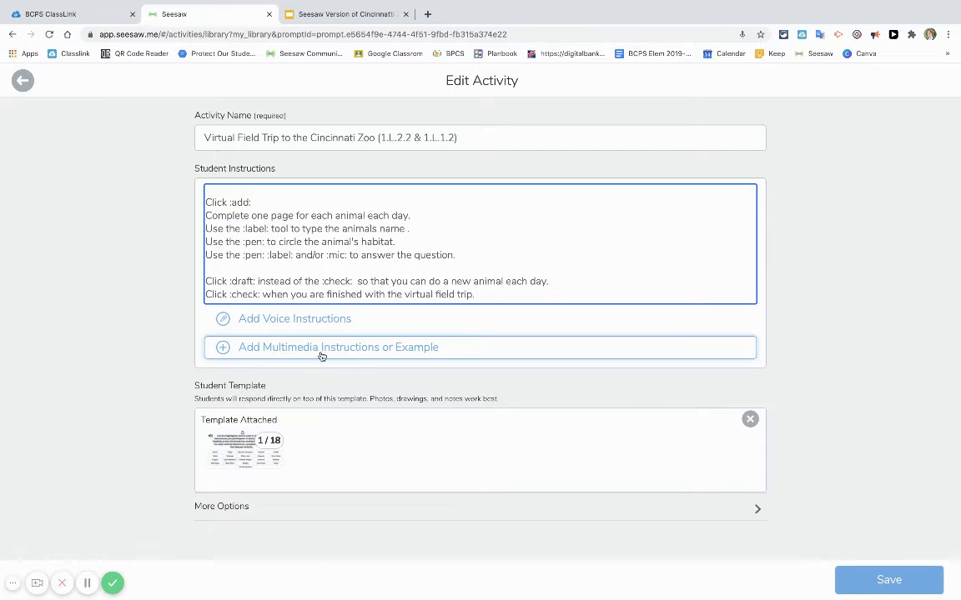
# - Switch to the zoo field trip presentation in Google Slides and capture a screenshot of its whole first slide
pyautogui.click(317, 16)
pyautogui.scroll(4, 114, 217)
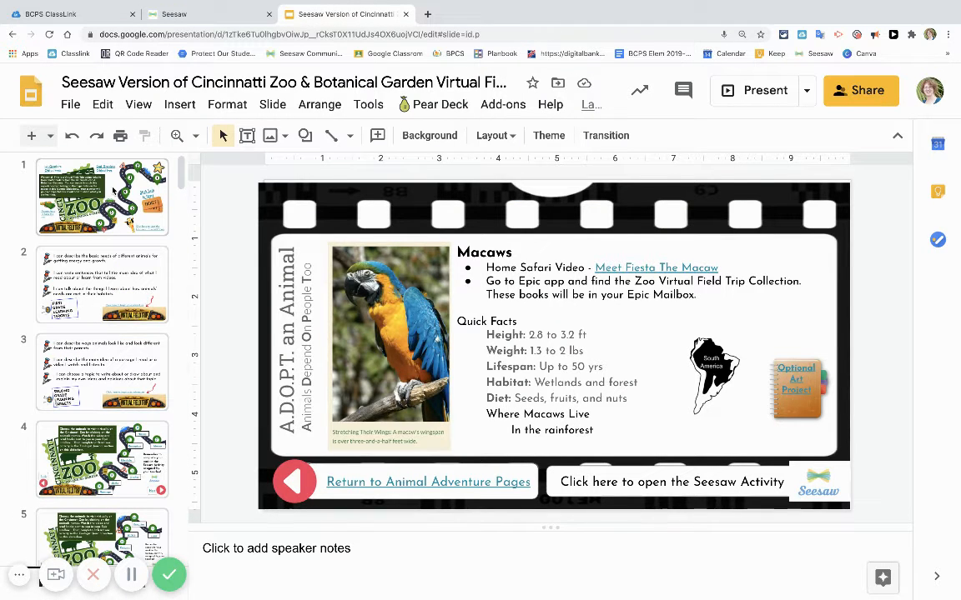
pyautogui.click(113, 190)
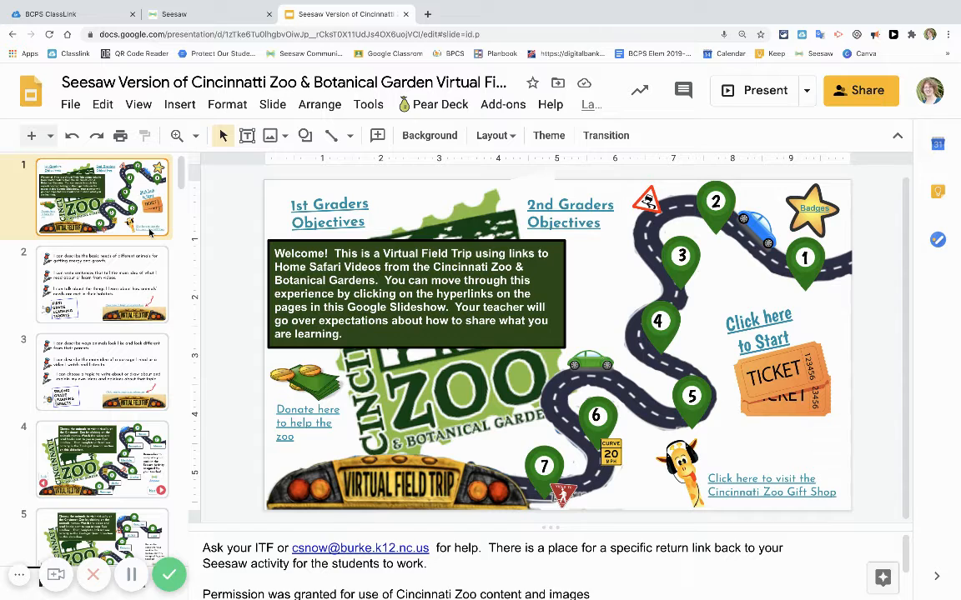
pyautogui.press('super+shift+4')
pyautogui.moveTo(267, 185); pyautogui.dragTo(851, 510)
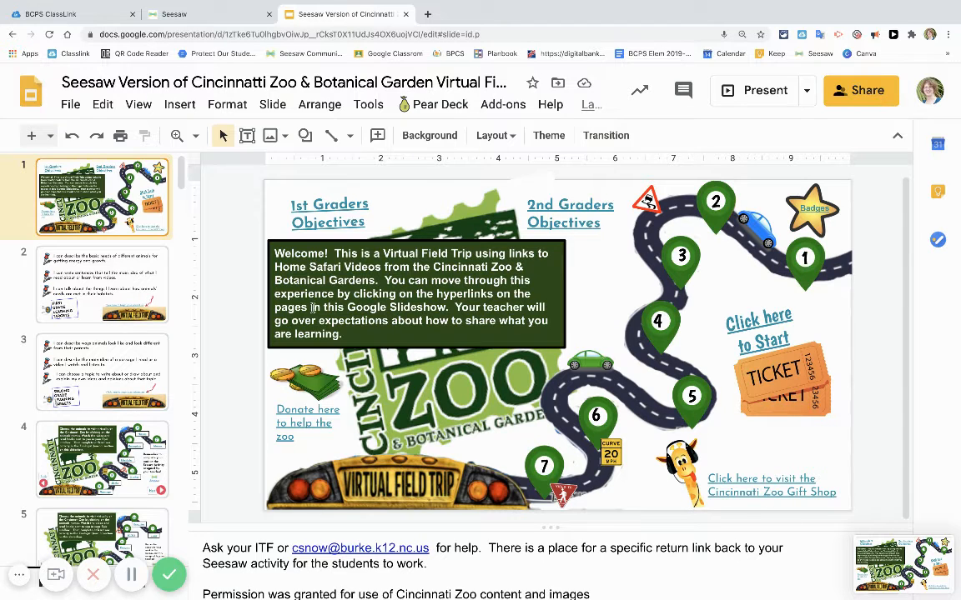
# - Publish the presentation to the web as a link with the default auto-advance of every 3 seconds
pyautogui.click(72, 106)
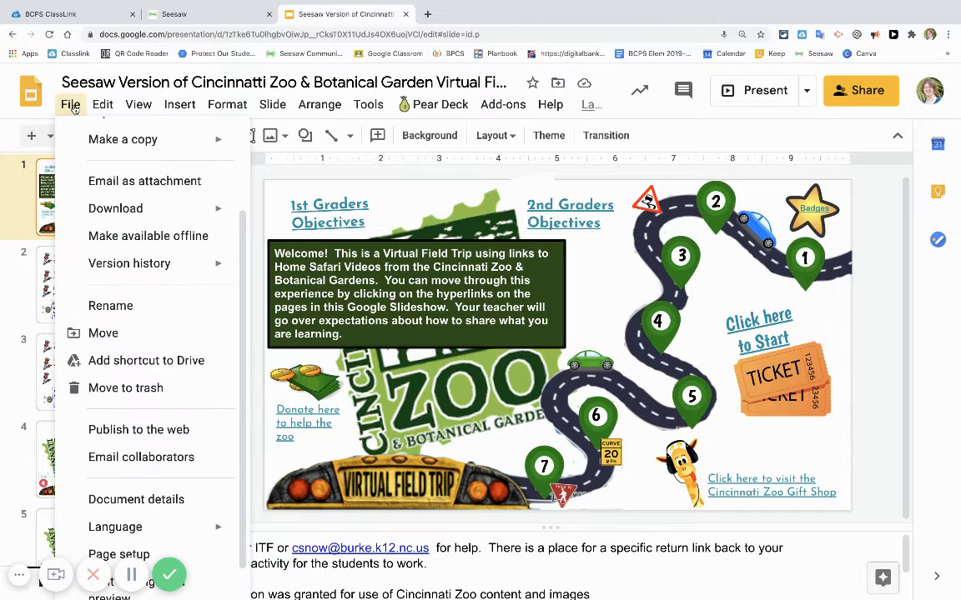
pyautogui.click(141, 429)
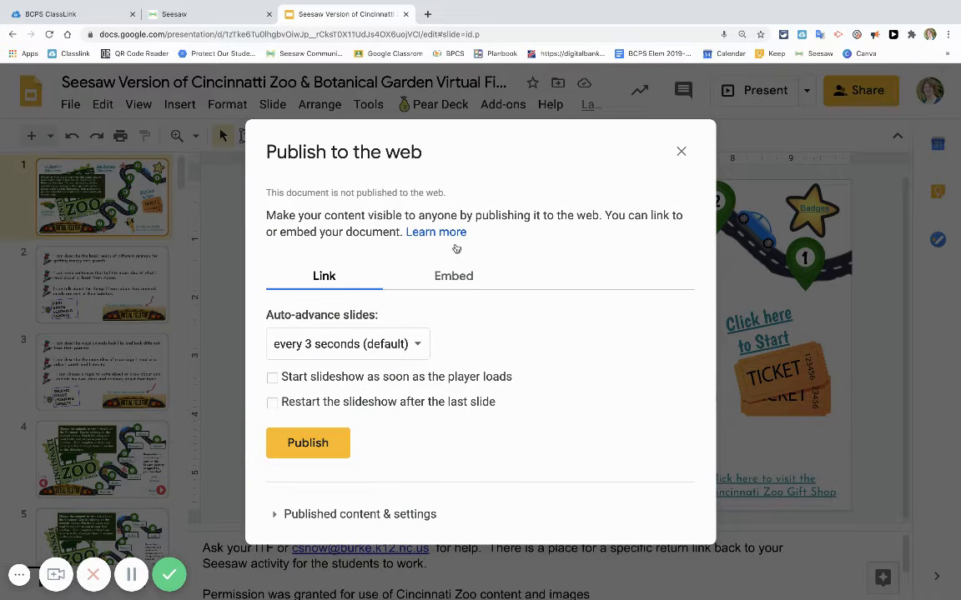
pyautogui.click(307, 442)
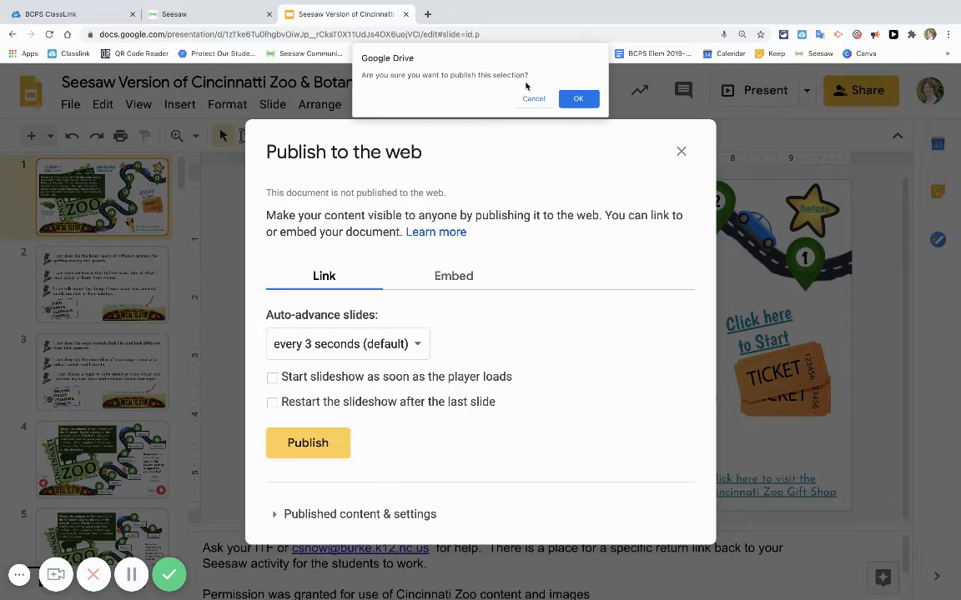
pyautogui.click(576, 98)
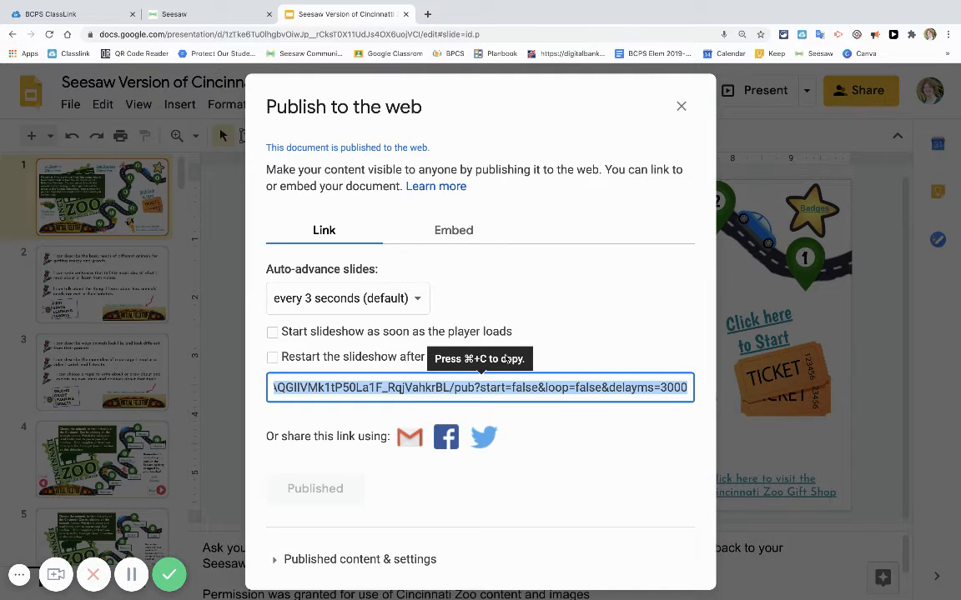
# - Open the published slideshow link in a new browser tab
pyautogui.click(427, 14)
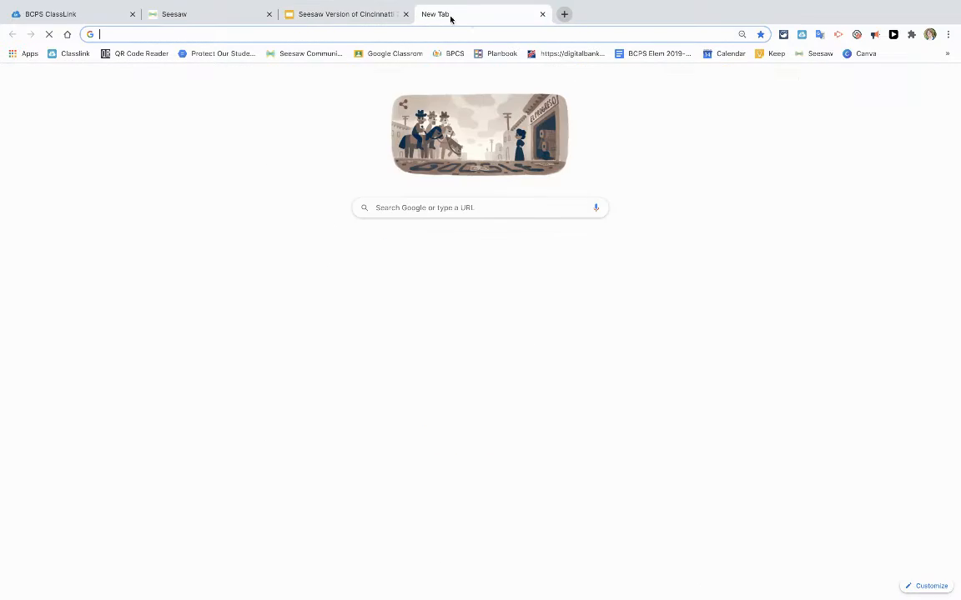
pyautogui.click(502, 36)
pyautogui.write('https://docs.google.com/presentation/d/e/2PACX-1vSV-nPuNVkS3g0-dEiT1FZANjE_HeHo1danAED3zw8HO364ZNfMAQGIlVMk1tP50La1F_RqjVahkrBL/pub?start=false&loop=false&delayms=3000')
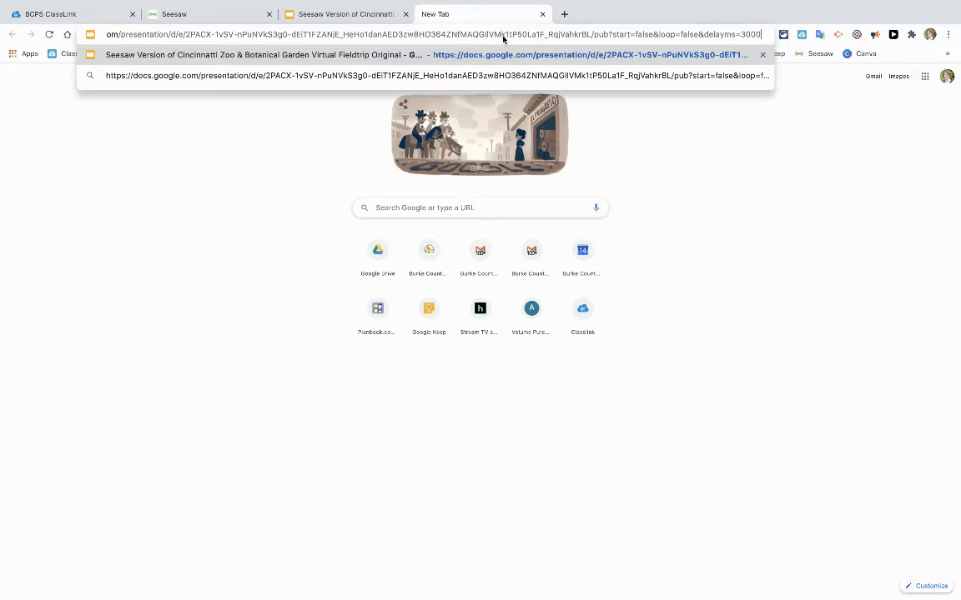
pyautogui.press('Return')
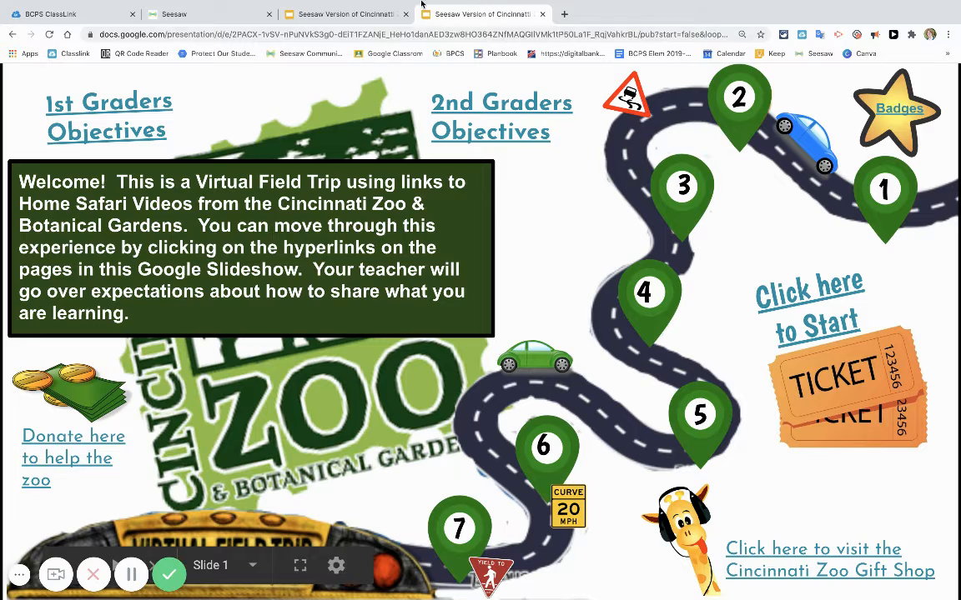
# - Close the publishing dialog in the presentation editor and examine the Seesaw activity link text on the Macaws and Hippos slides
pyautogui.click(337, 14)
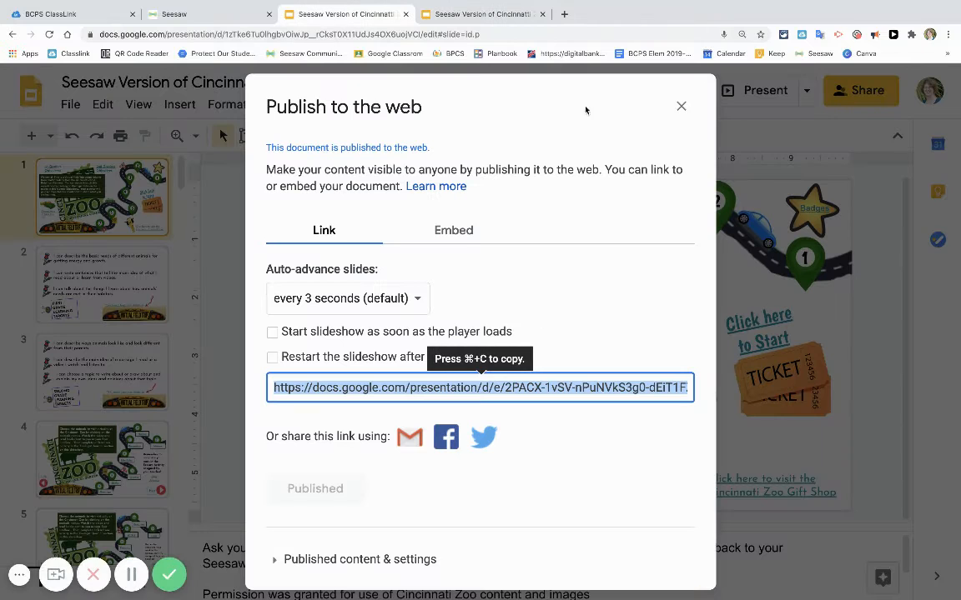
pyautogui.click(679, 106)
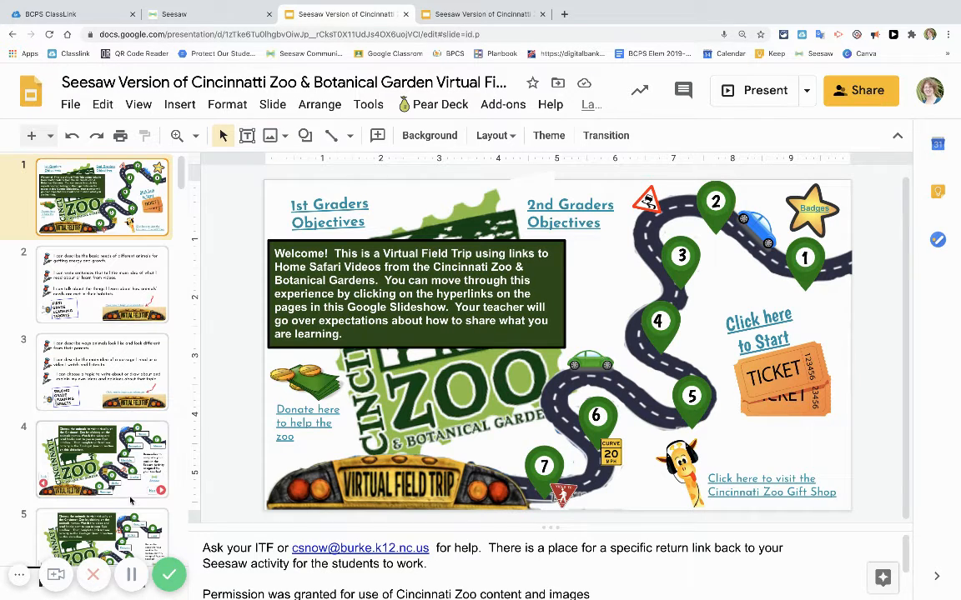
pyautogui.scroll(-1, 125, 467)
pyautogui.scroll(-5, 129, 501)
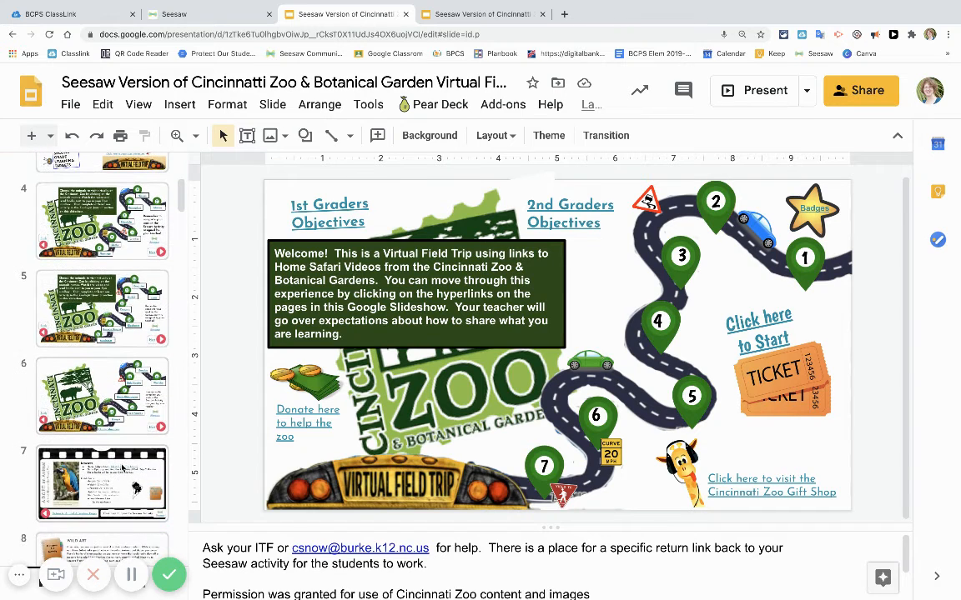
pyautogui.click(119, 482)
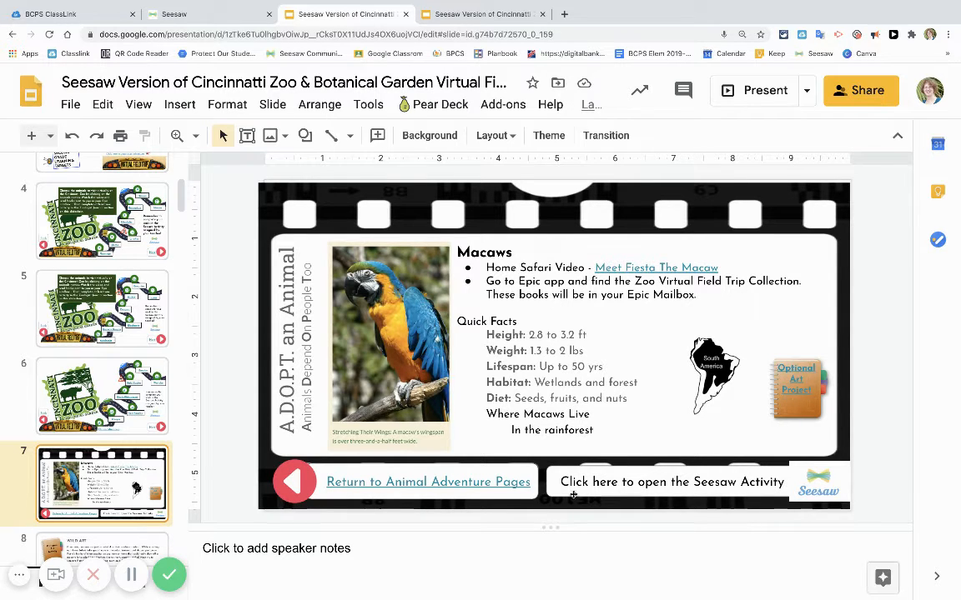
pyautogui.scroll(-1, 133, 481)
pyautogui.scroll(-3, 133, 481)
pyautogui.click(116, 407)
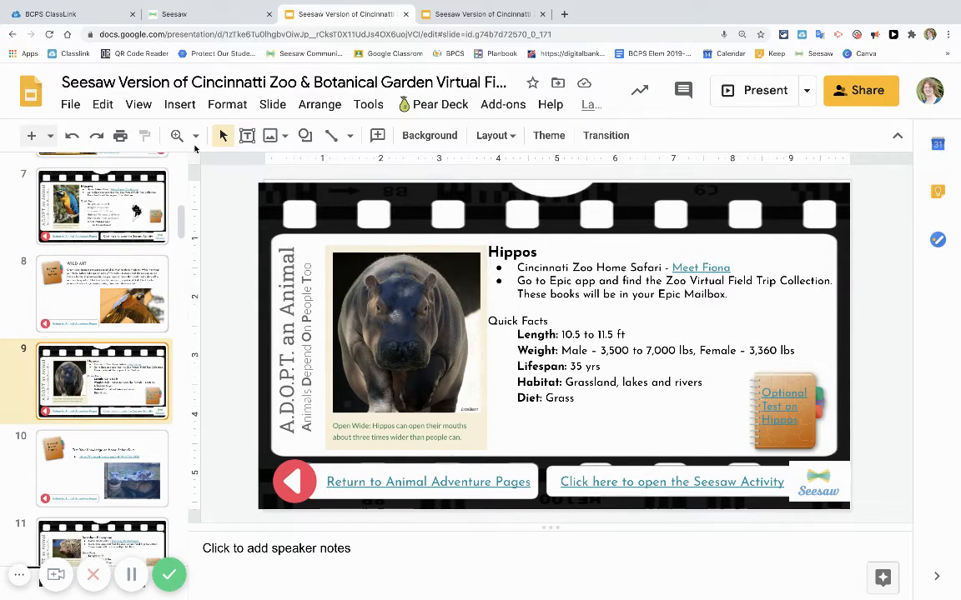
# - In the published slideshow, follow the start link to the Macaws page and preview the "Meet Fiesta The Macaw" video
pyautogui.click(452, 21)
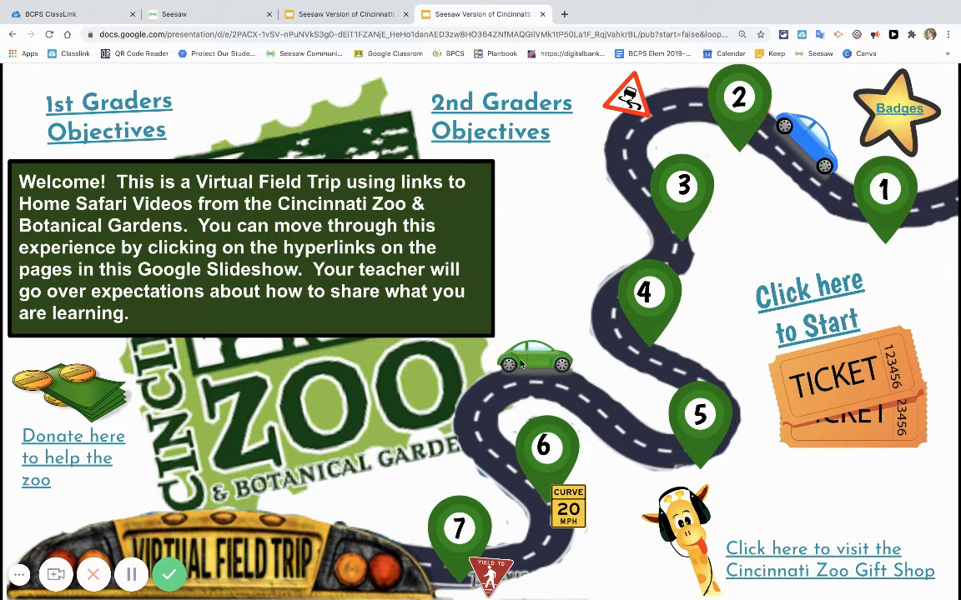
pyautogui.click(807, 294)
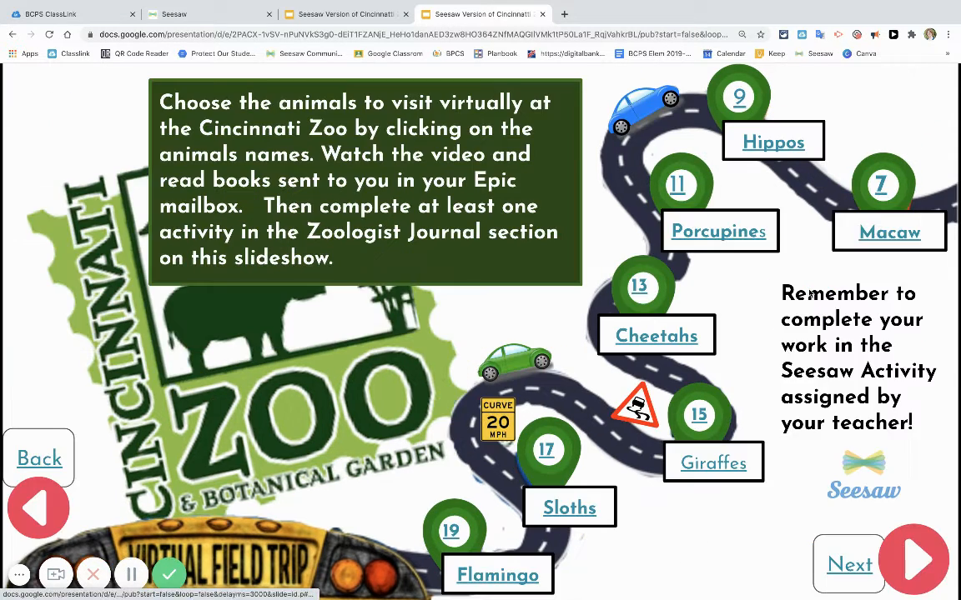
pyautogui.click(865, 236)
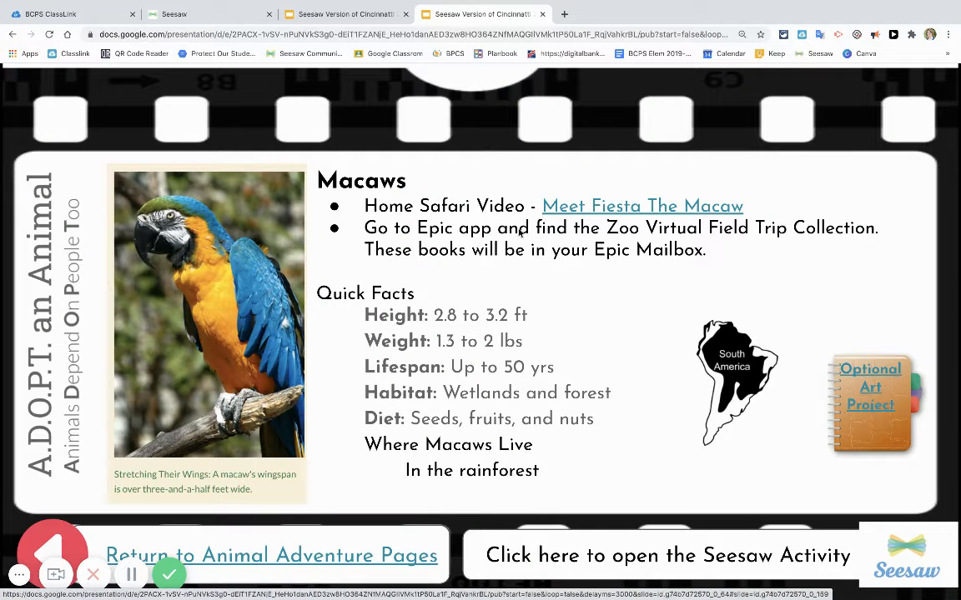
pyautogui.click(582, 208)
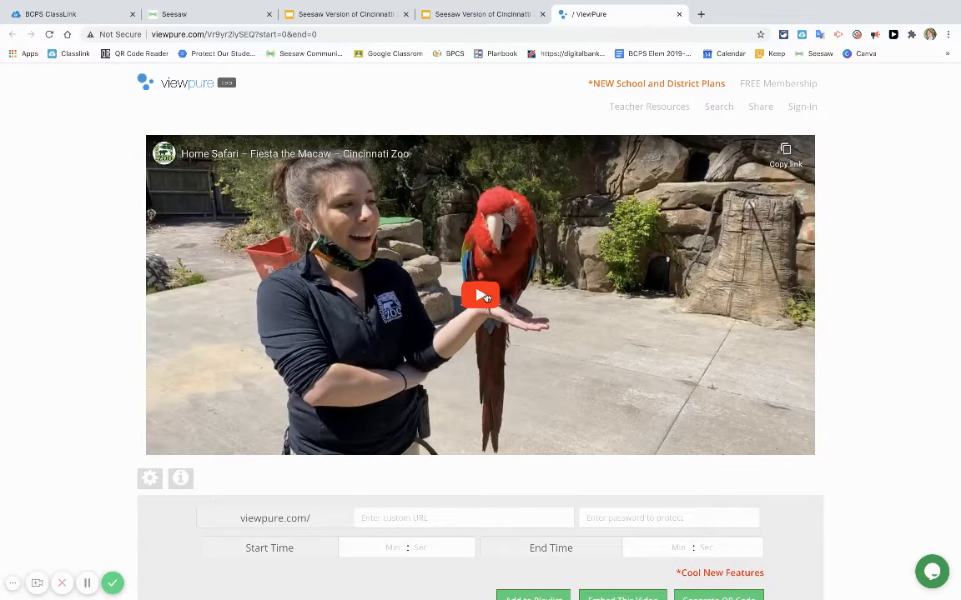
pyautogui.click(483, 295)
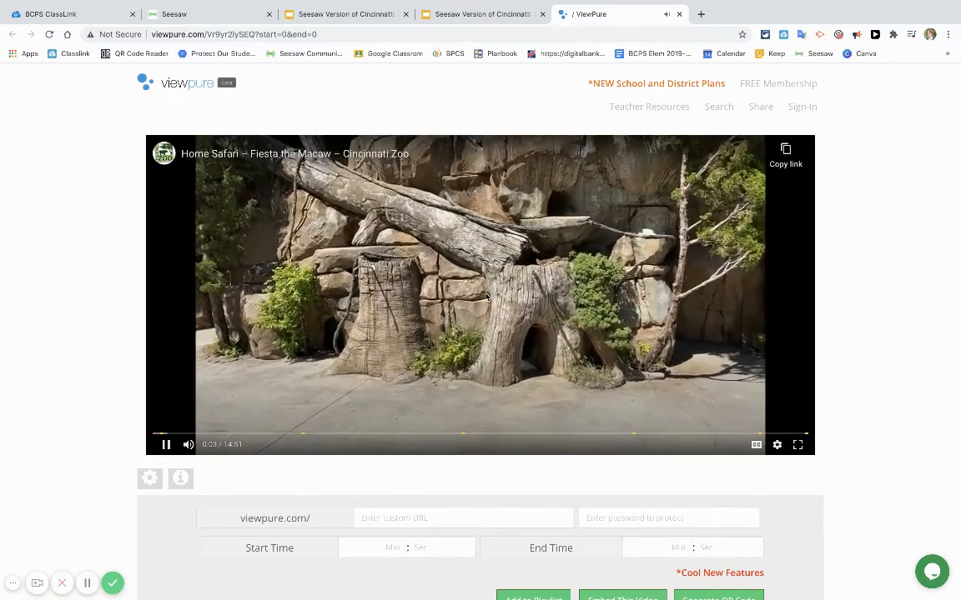
pyautogui.click(680, 14)
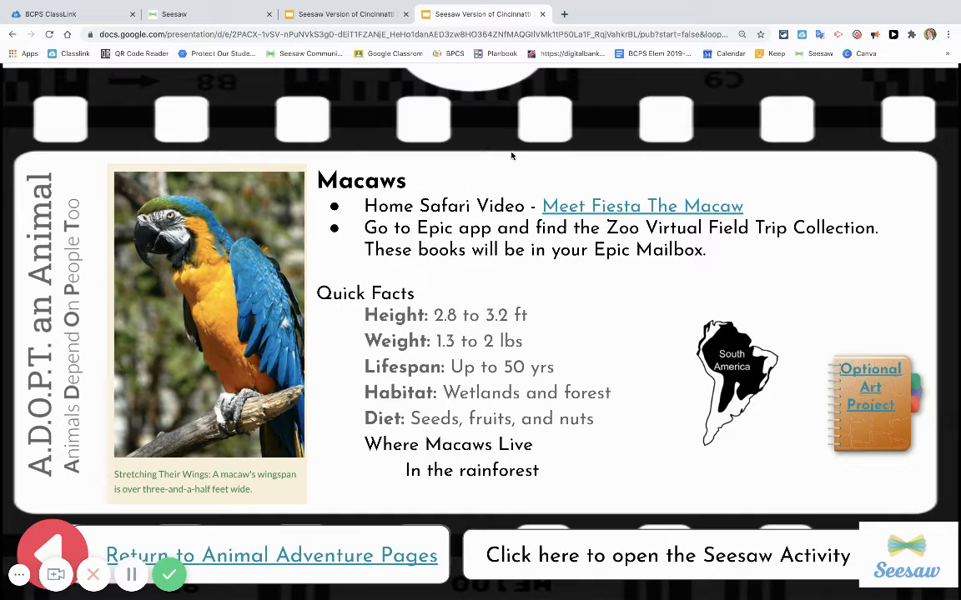
# - Switch to the Seesaw activity editor and open the attachment choices for adding multimedia instructions or an example
pyautogui.click(208, 17)
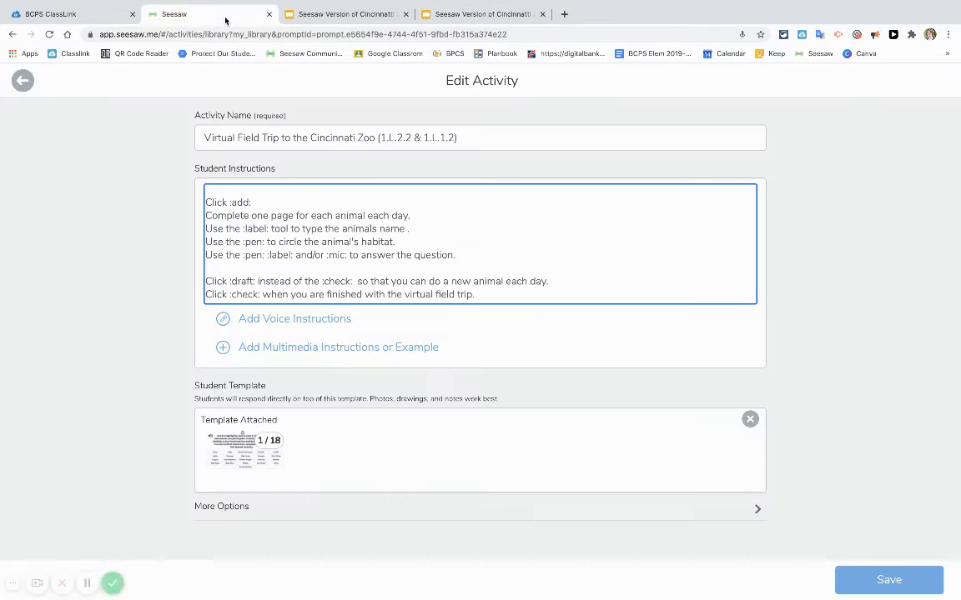
pyautogui.click(456, 15)
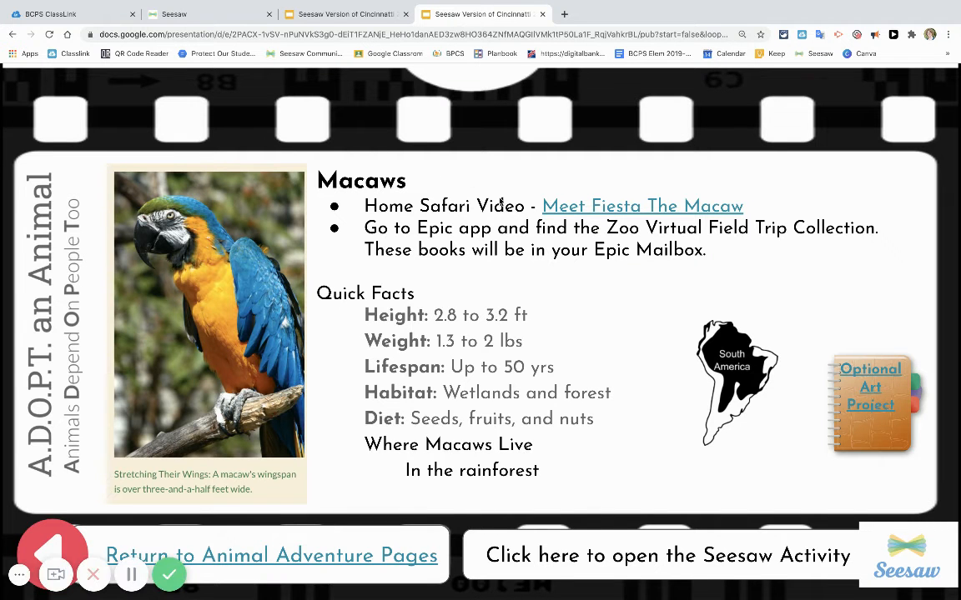
pyautogui.click(221, 16)
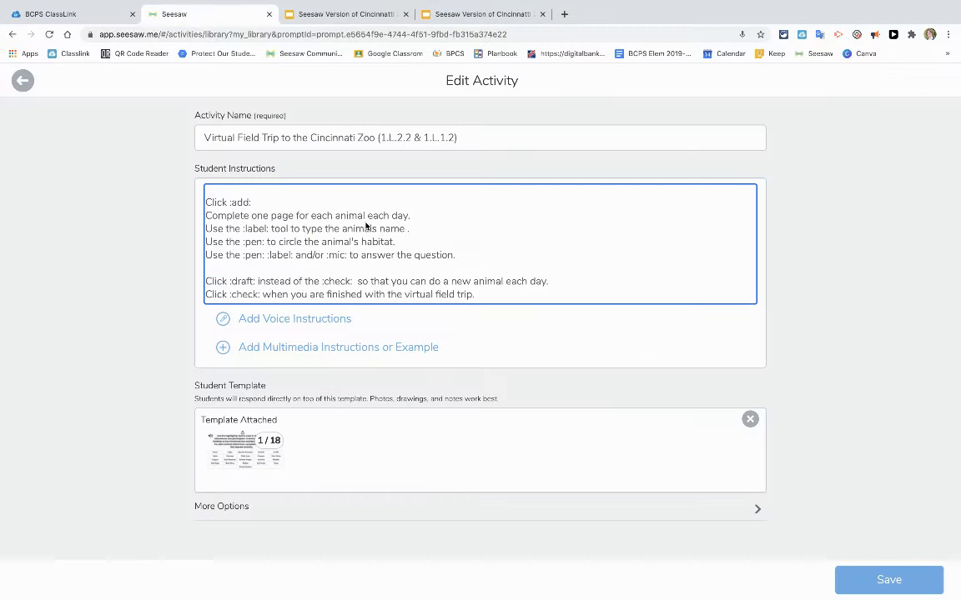
pyautogui.click(349, 354)
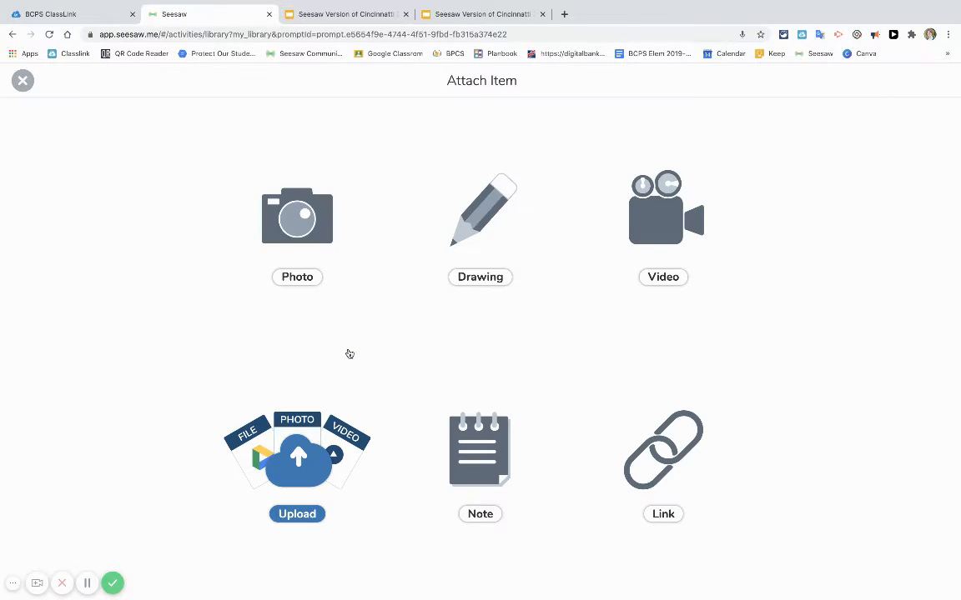
pyautogui.click(287, 231)
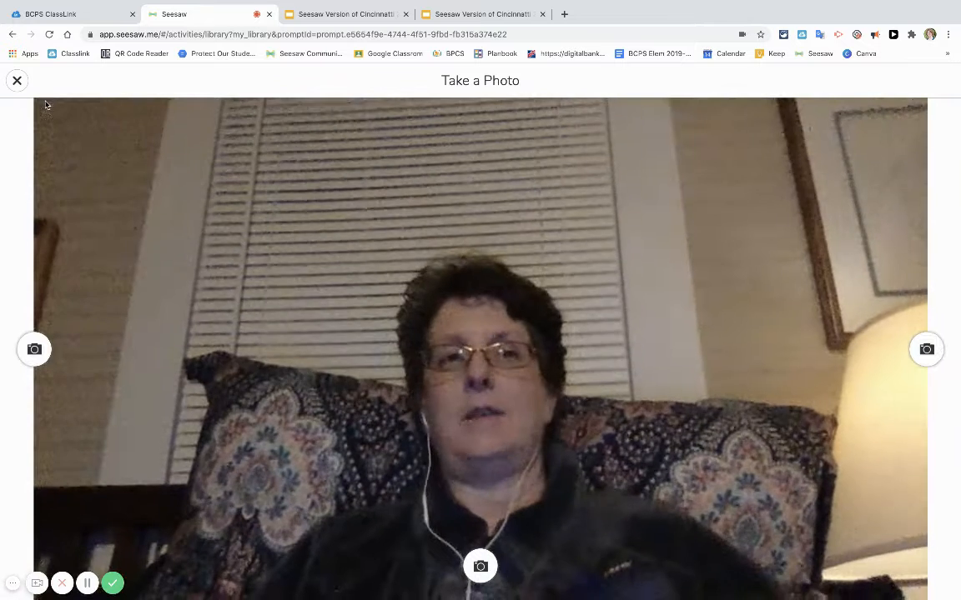
pyautogui.click(17, 80)
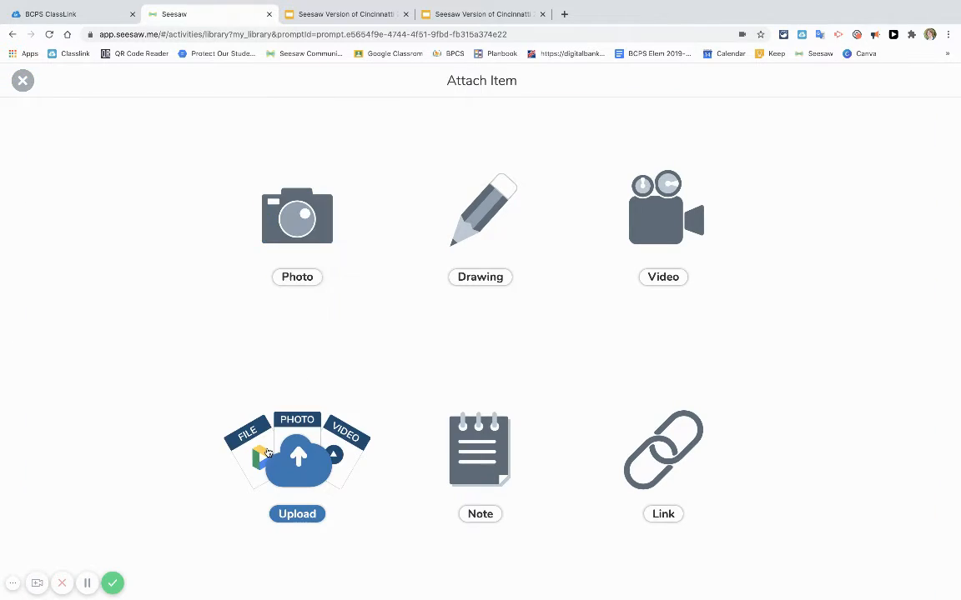
# - Upload Screen Shot 2020-09-21 at 8.33.31 PM from the computer's Documents folder and attach it to the activity
pyautogui.click(294, 457)
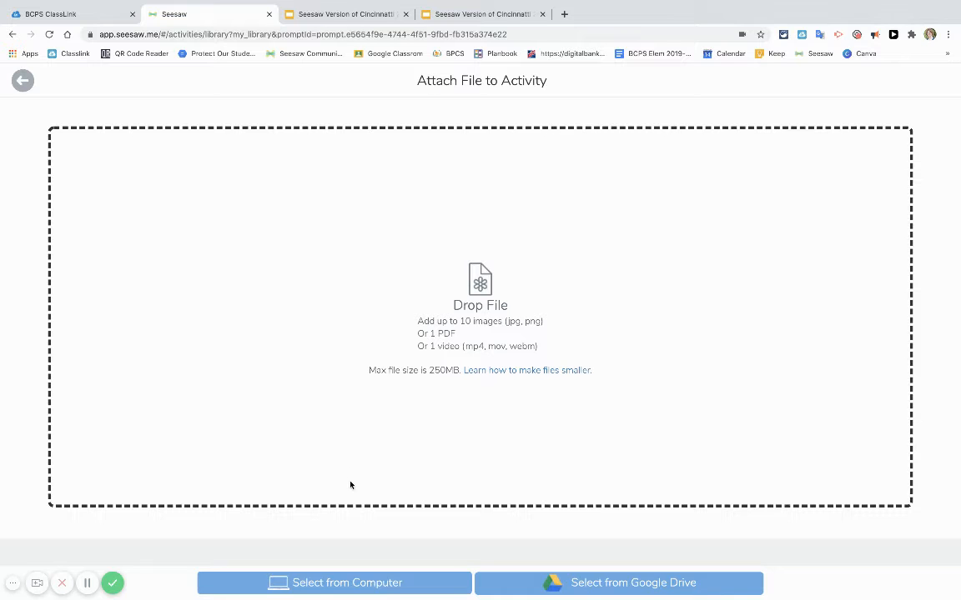
pyautogui.click(370, 582)
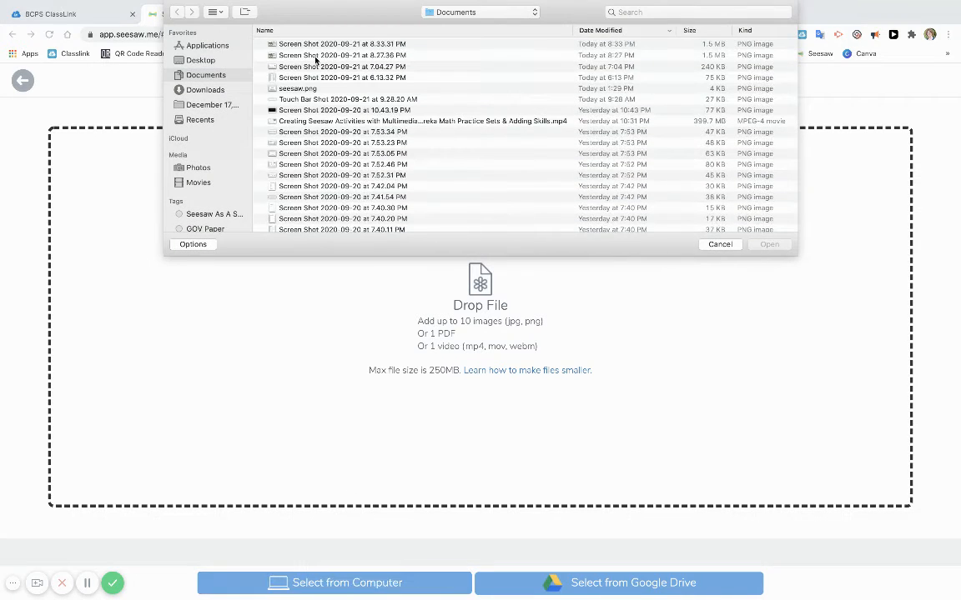
pyautogui.click(315, 44)
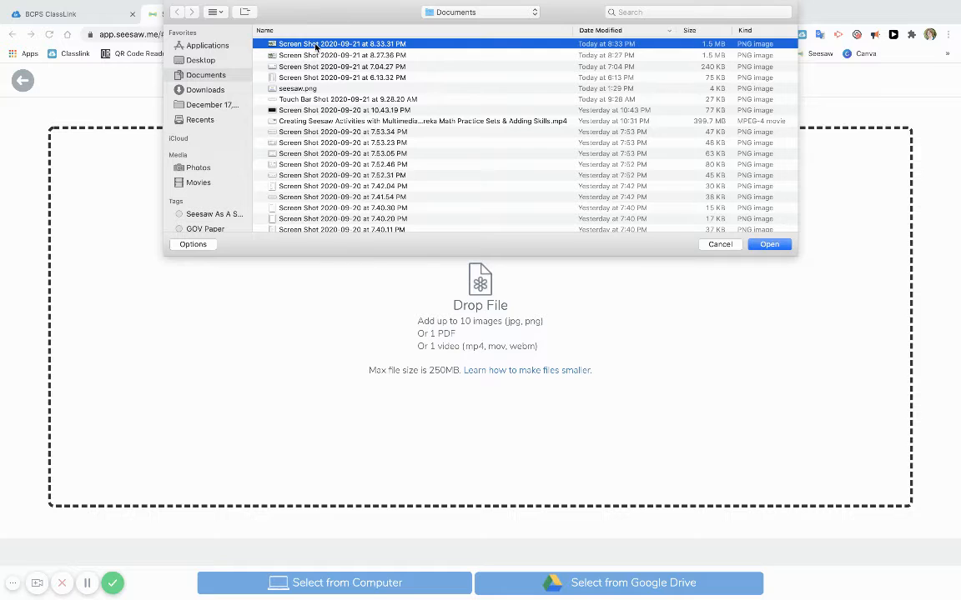
pyautogui.click(760, 245)
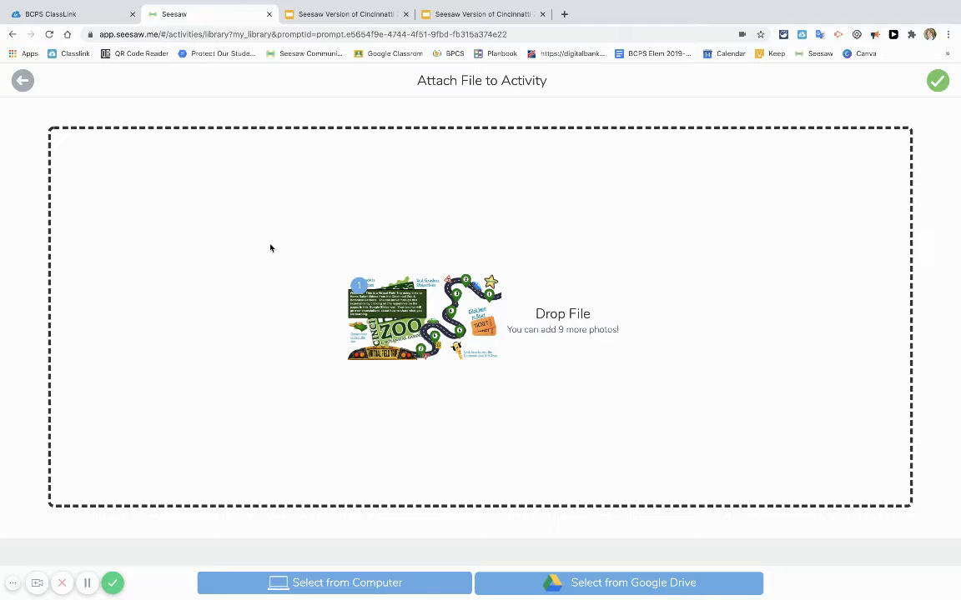
pyautogui.moveTo(490, 287)
pyautogui.click(935, 82)
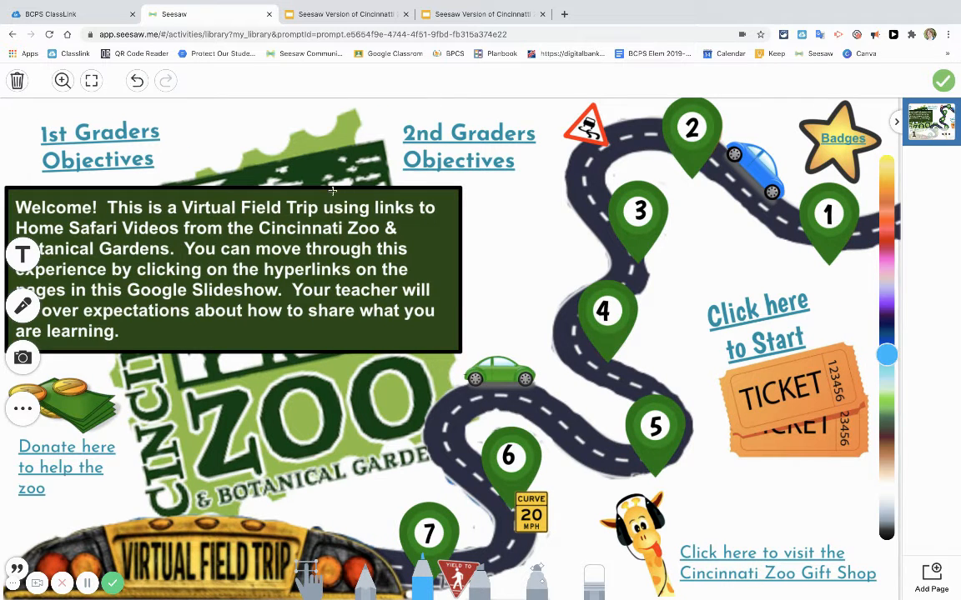
pyautogui.moveTo(259, 227); pyautogui.dragTo(359, 267)
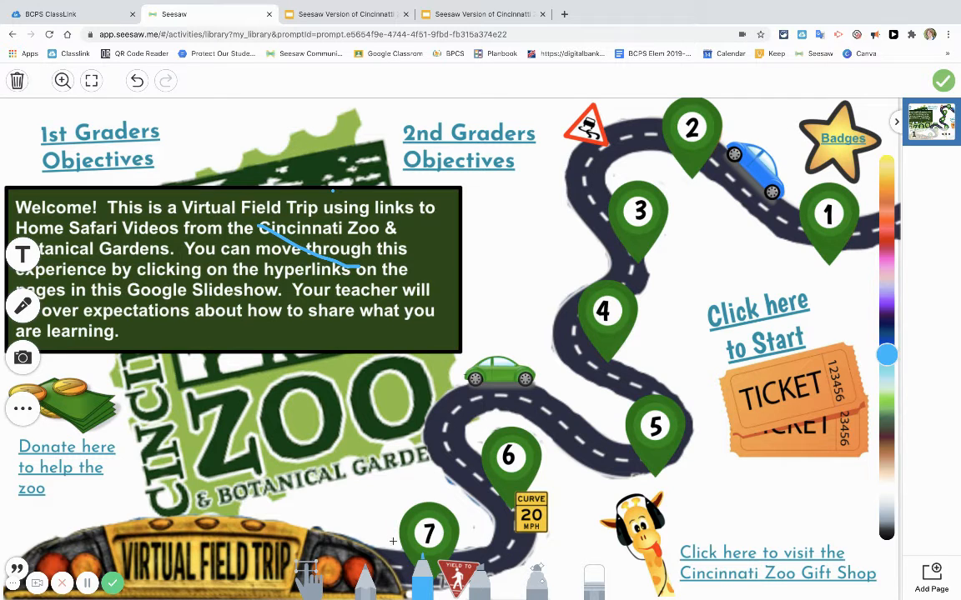
pyautogui.click(594, 571)
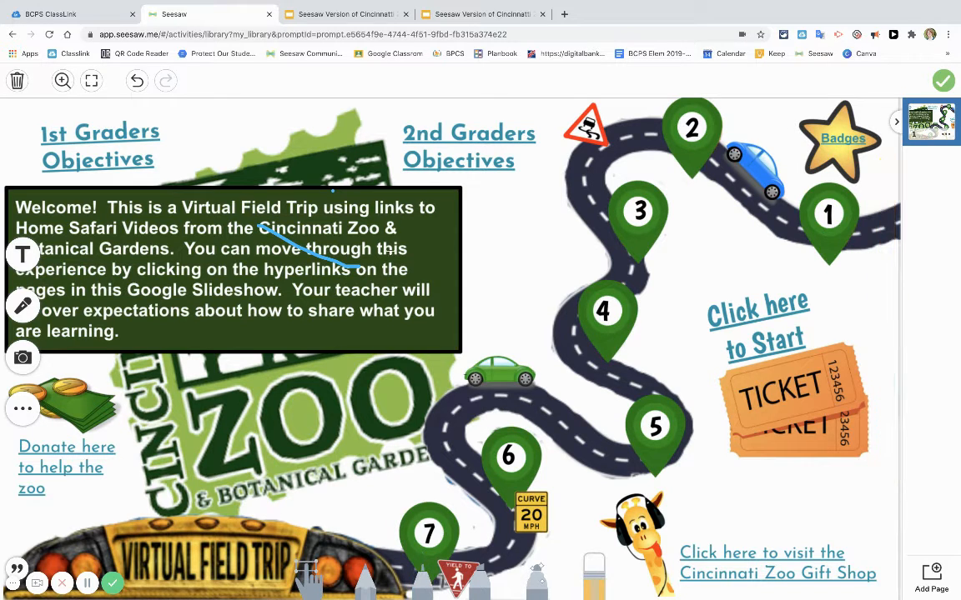
pyautogui.moveTo(246, 207); pyautogui.dragTo(353, 270)
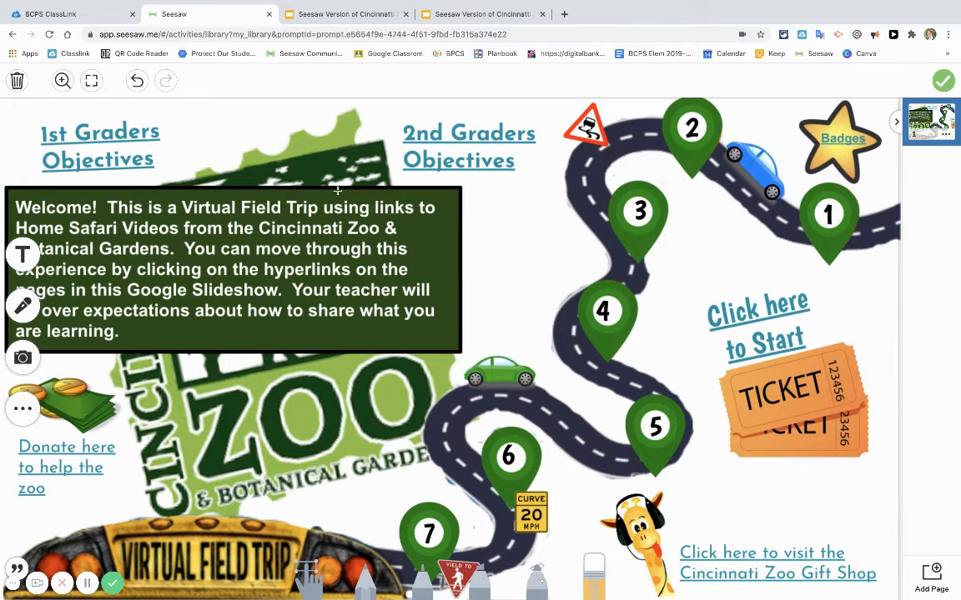
# - Select the uploaded zoo map image on the canvas and unlock it for moving
pyautogui.click(305, 567)
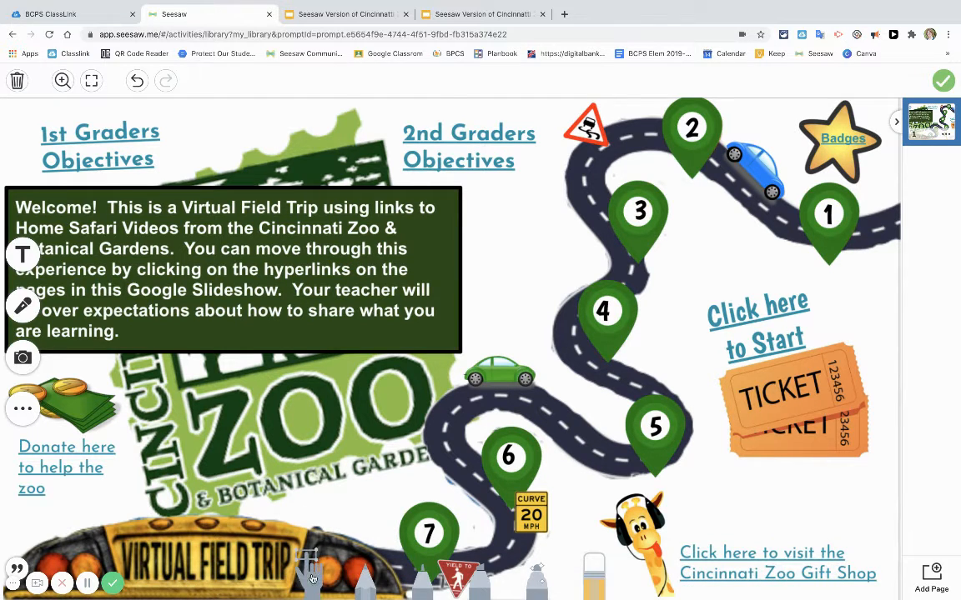
pyautogui.click(241, 253)
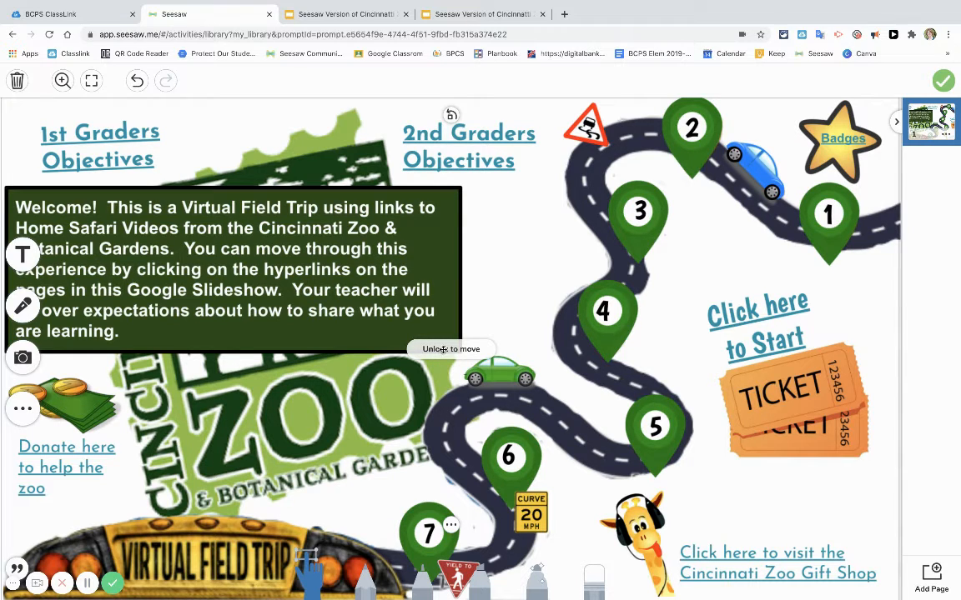
pyautogui.click(23, 409)
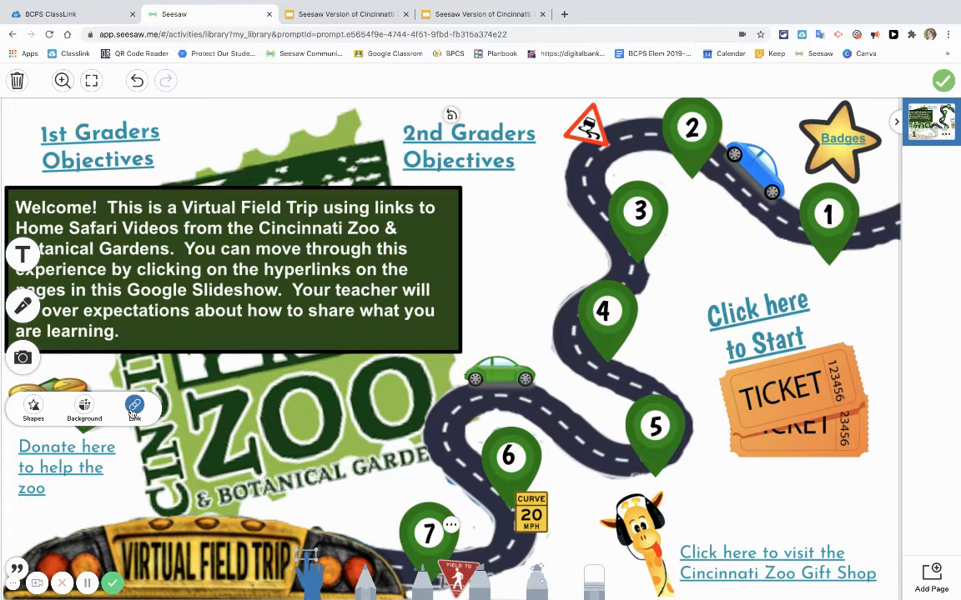
pyautogui.click(449, 524)
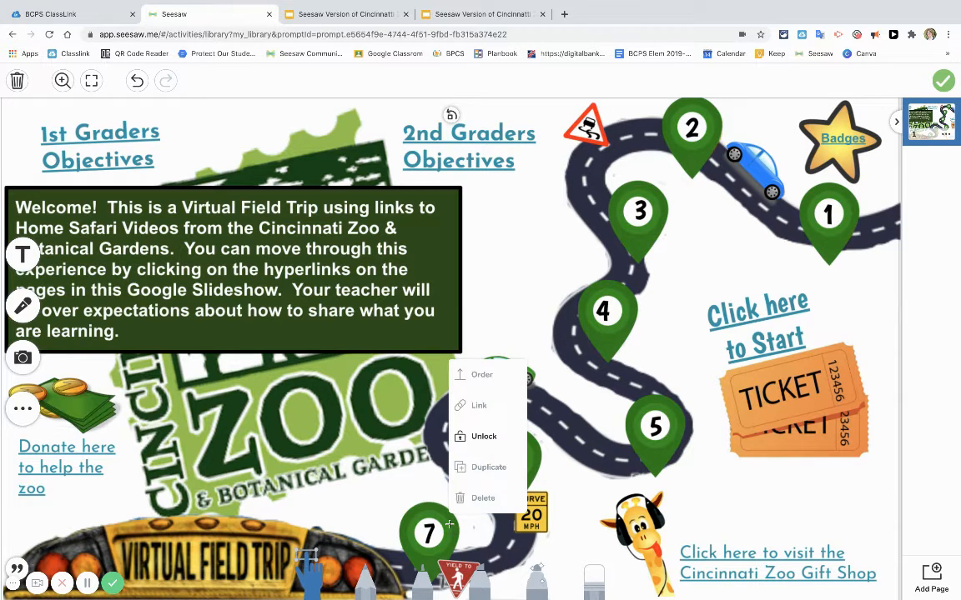
pyautogui.click(472, 436)
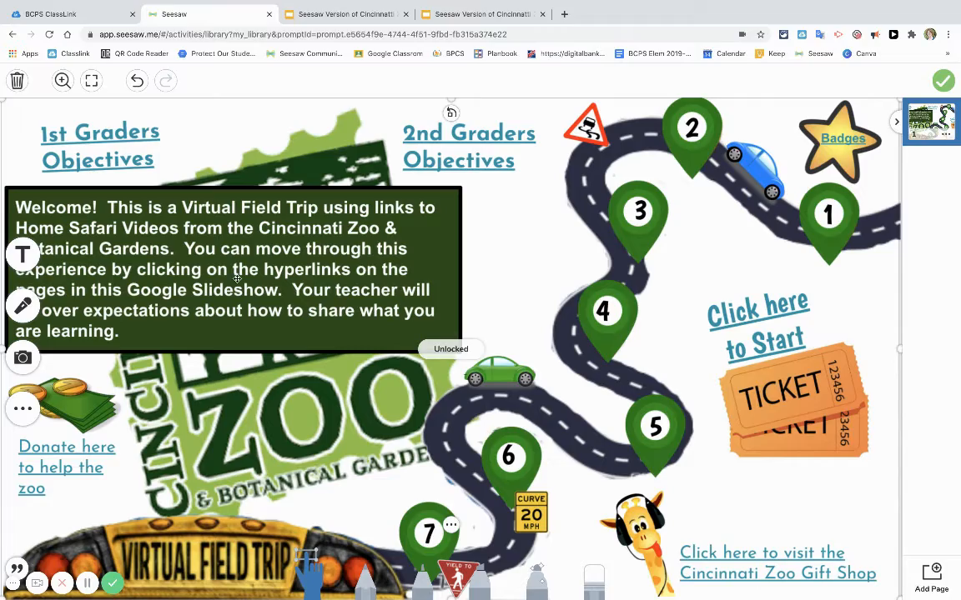
# - Shrink the zoo map image slightly and center it on the page, leaving a margin around it
pyautogui.moveTo(236, 273)
pyautogui.mouseDown()
pyautogui.moveTo(354, 255)
pyautogui.moveTo(283, 306)
pyautogui.moveTo(348, 276)
pyautogui.moveTo(248, 265)
pyautogui.moveTo(246, 284)
pyautogui.mouseUp()
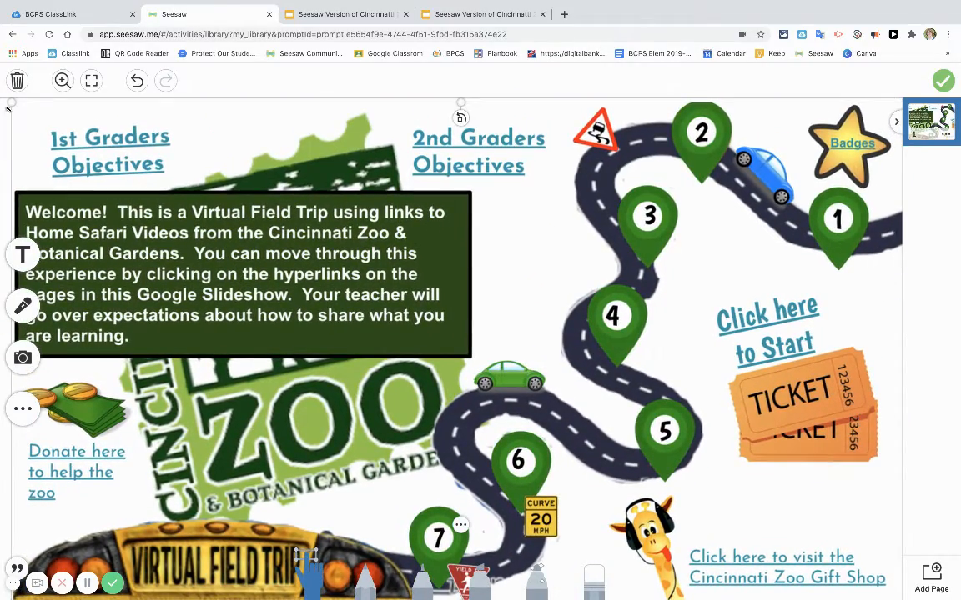
pyautogui.moveTo(11, 104); pyautogui.dragTo(105, 156)
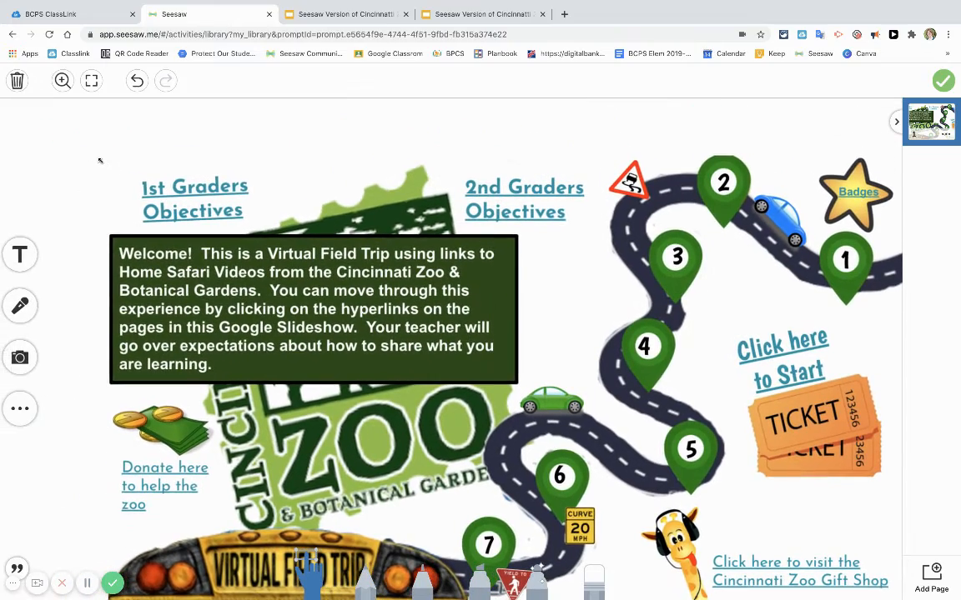
pyautogui.moveTo(232, 242); pyautogui.dragTo(200, 209)
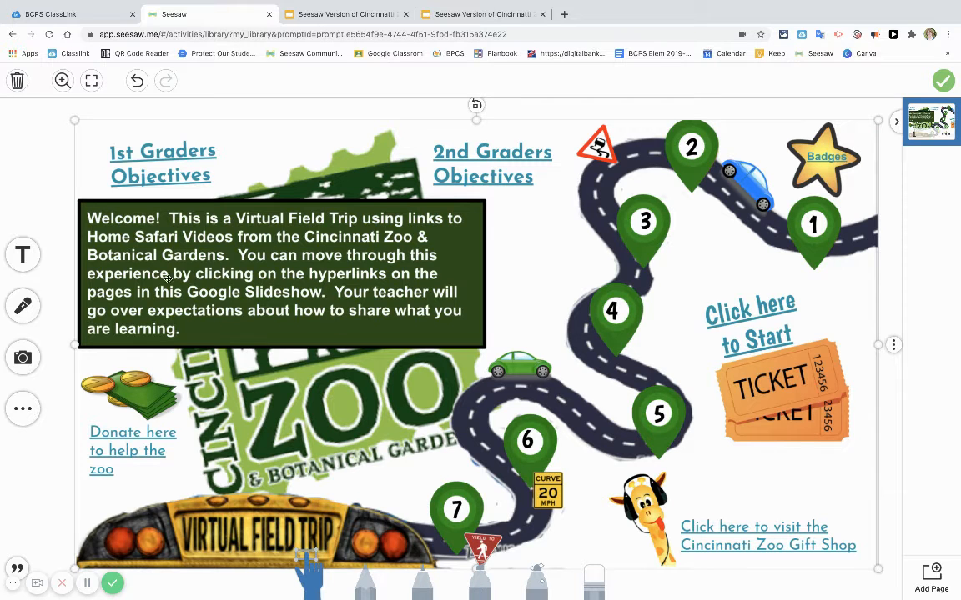
# - Start adding a link to the page and enter the published Google Slides presentation's URL
pyautogui.click(30, 411)
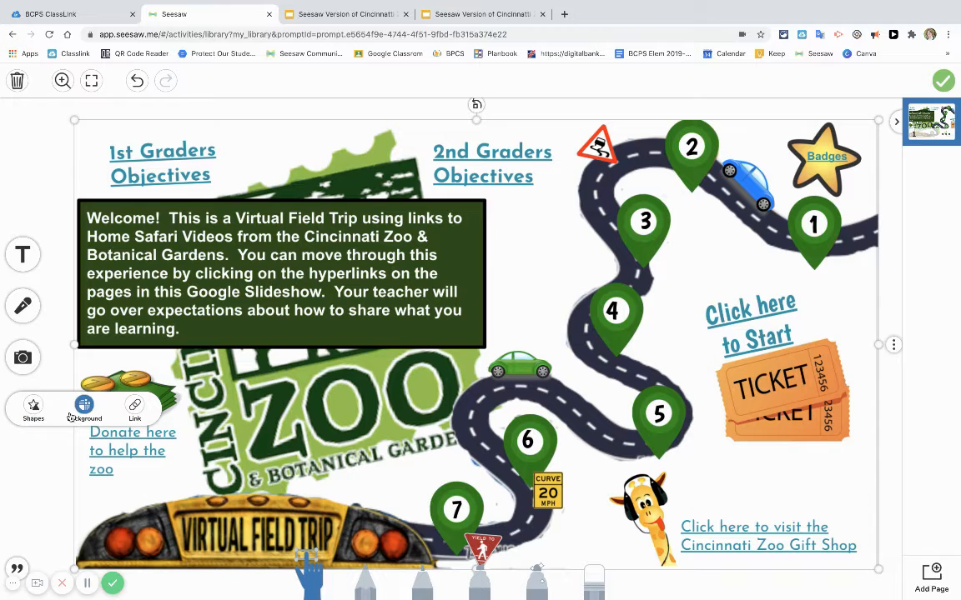
pyautogui.click(42, 147)
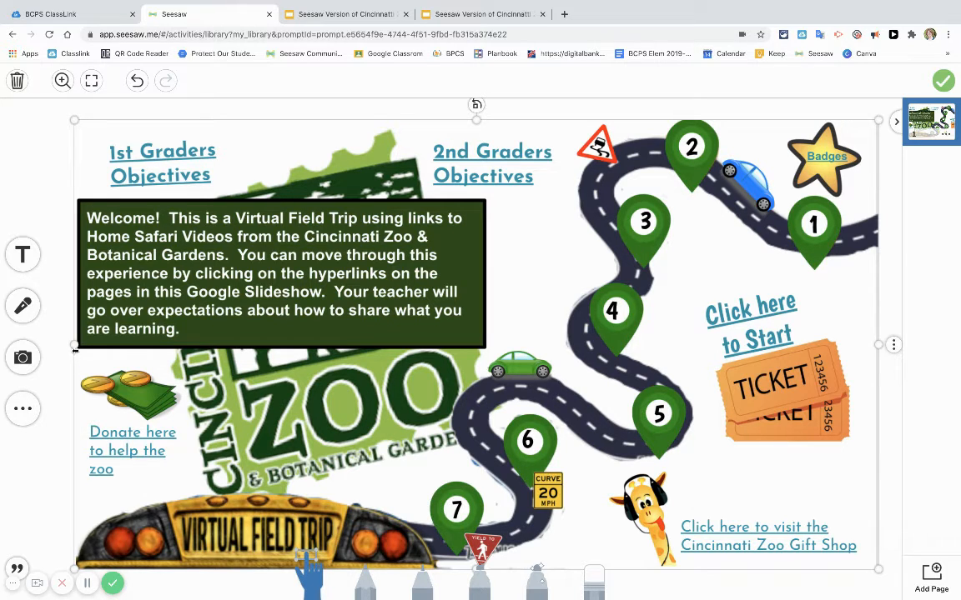
pyautogui.click(22, 408)
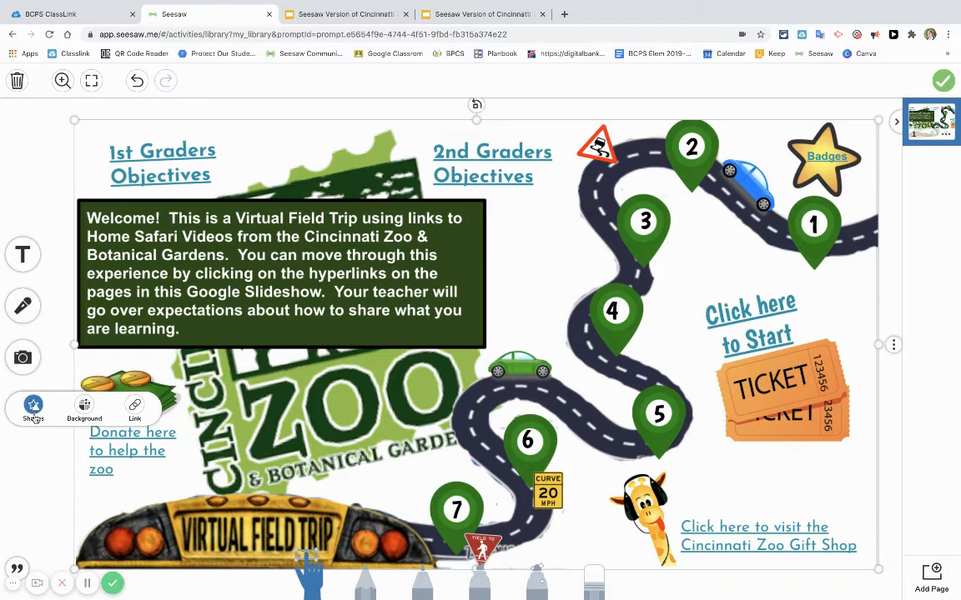
pyautogui.click(133, 408)
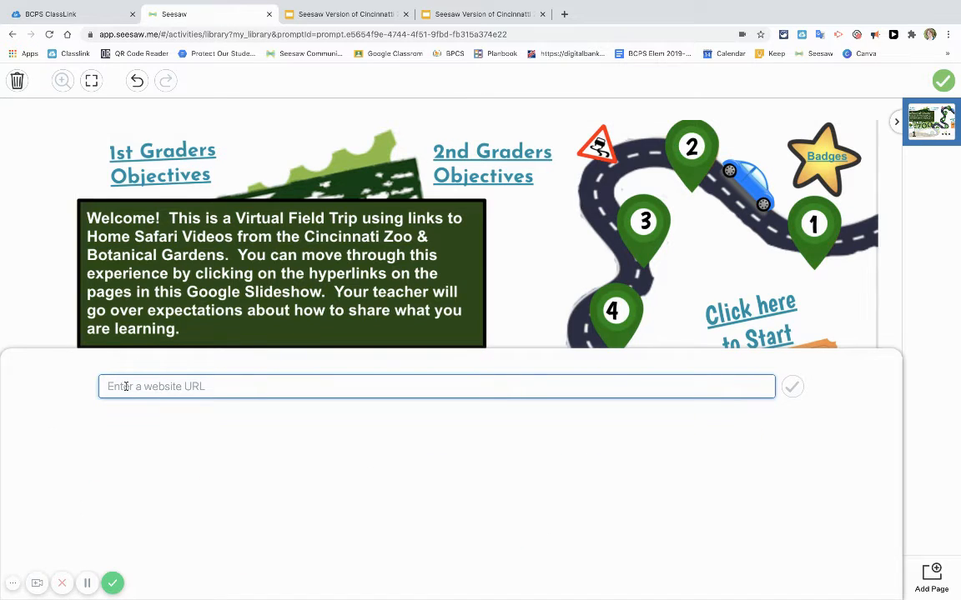
pyautogui.write('https://docs.google.com/presentation/d/e/2PACX-1vSV-nPuNVkS3g0-dEiT1FZANjE_HeHo1danAED3zw8HO364ZNfMAQGllVMk1tl/pub?start=false&loop=false&delayms=3000')
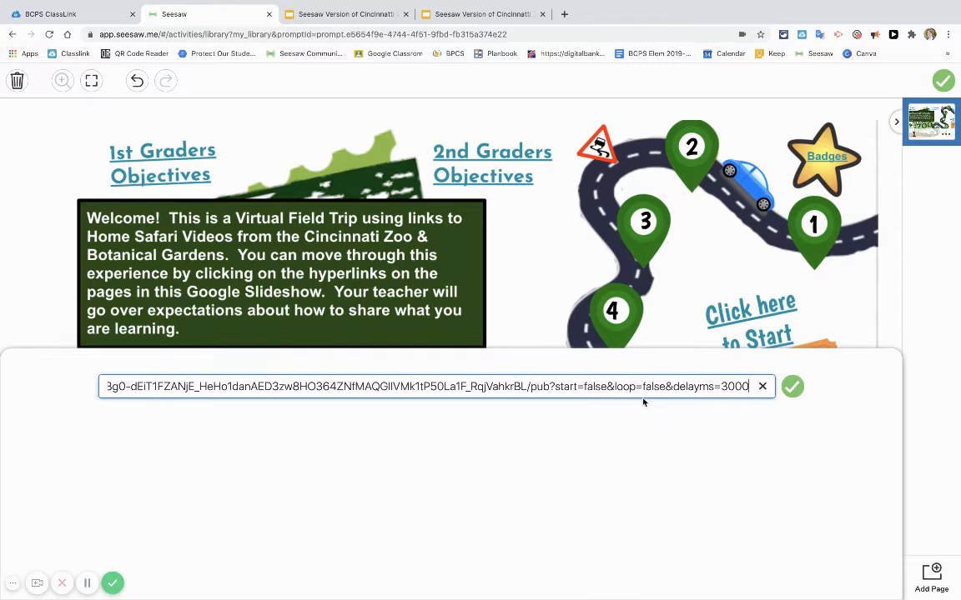